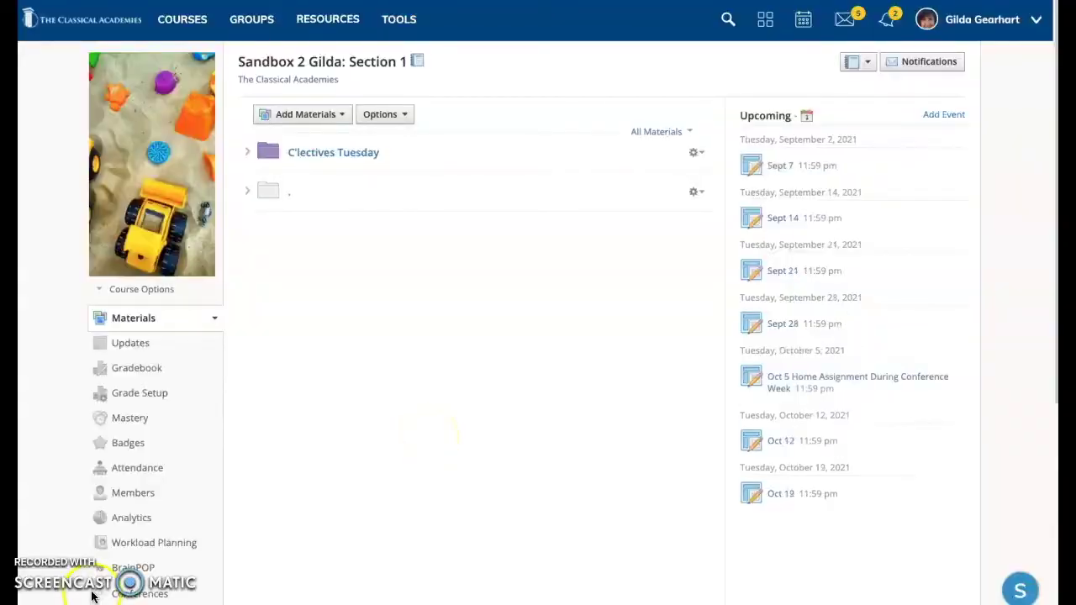
- Add a new grade column to the course gradebook named 'Frog Life Cycle'
{"action": "left_click", "coordinate": [139, 370]}
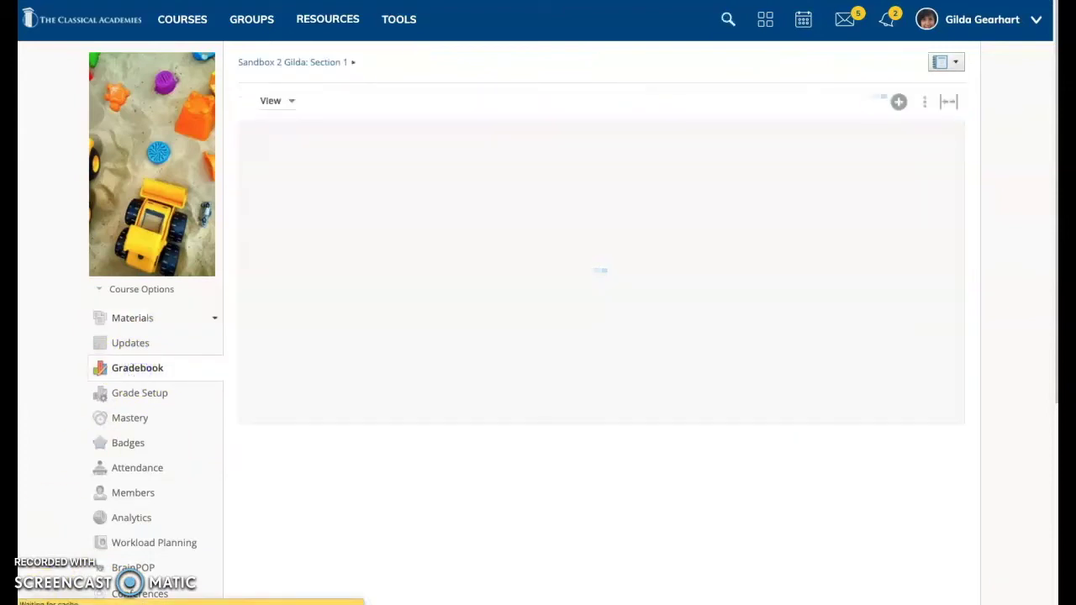
{"action": "left_click", "coordinate": [898, 101]}
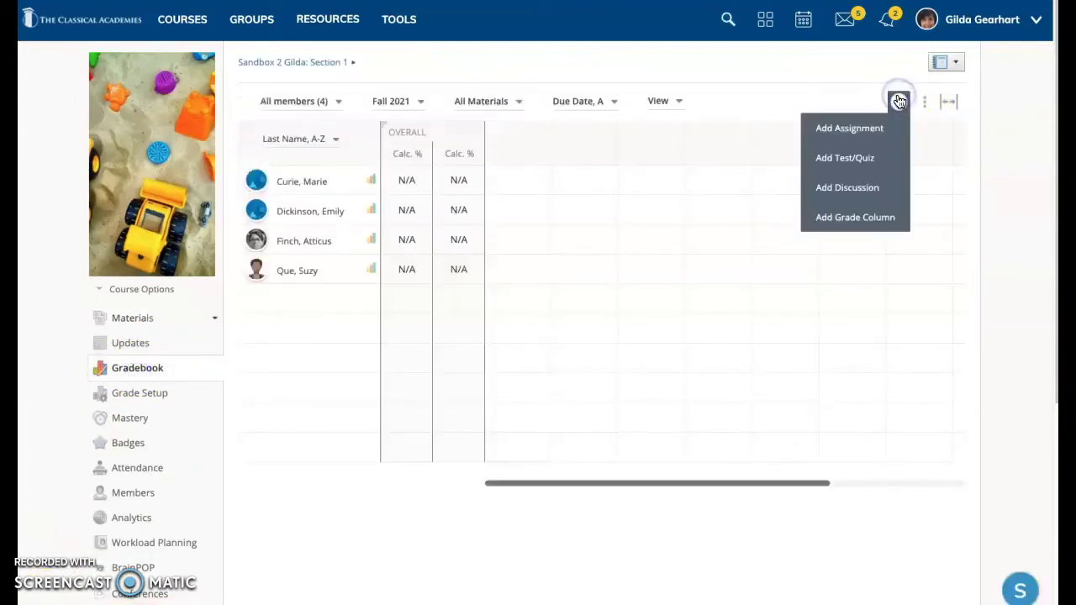
{"action": "left_click", "coordinate": [839, 220]}
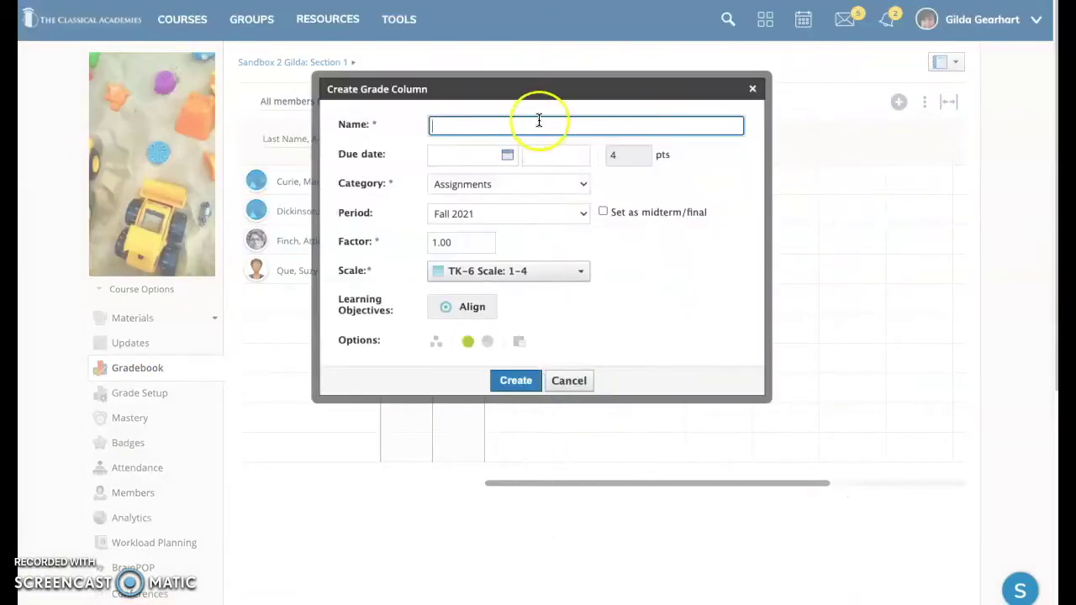
{"action": "type", "text": "Frog Life Cycle"}
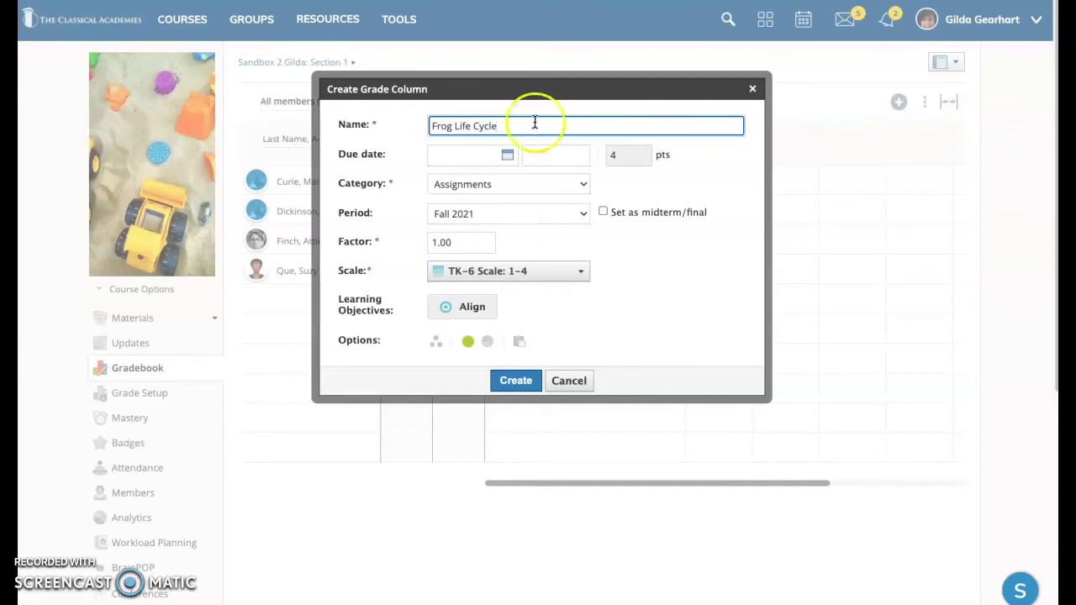
- Set the column's due date to September 2 and keep the Assignments category
{"action": "left_click", "coordinate": [506, 155]}
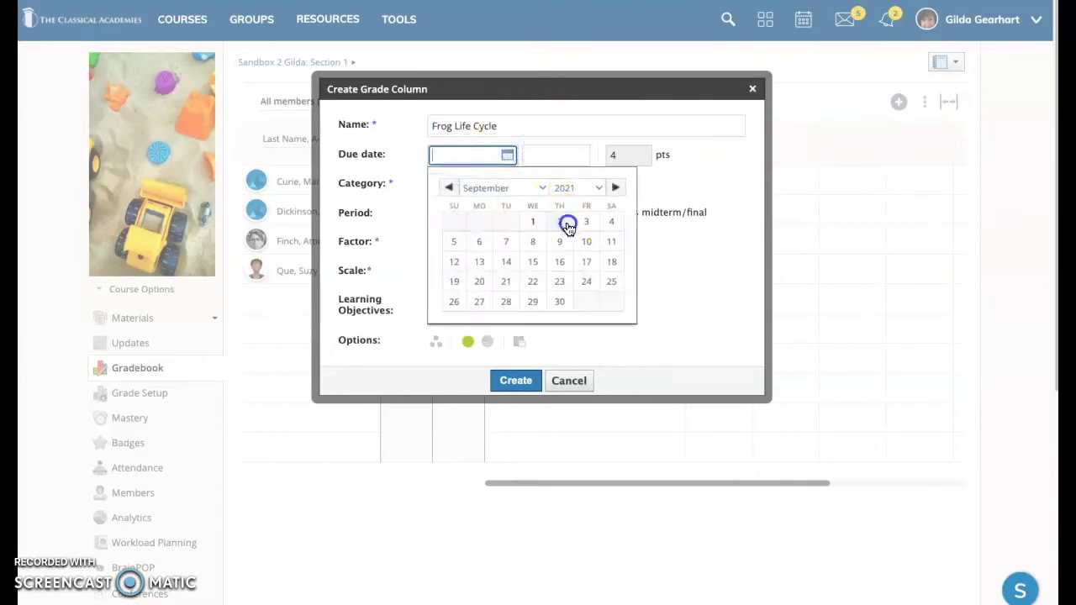
{"action": "left_click", "coordinate": [566, 221]}
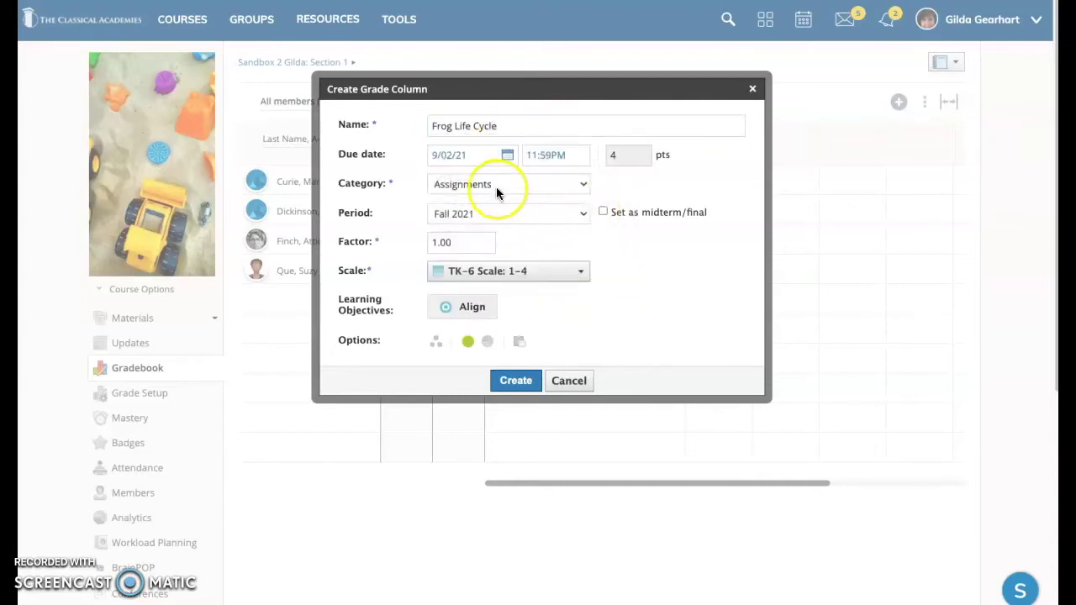
{"action": "left_click", "coordinate": [577, 185]}
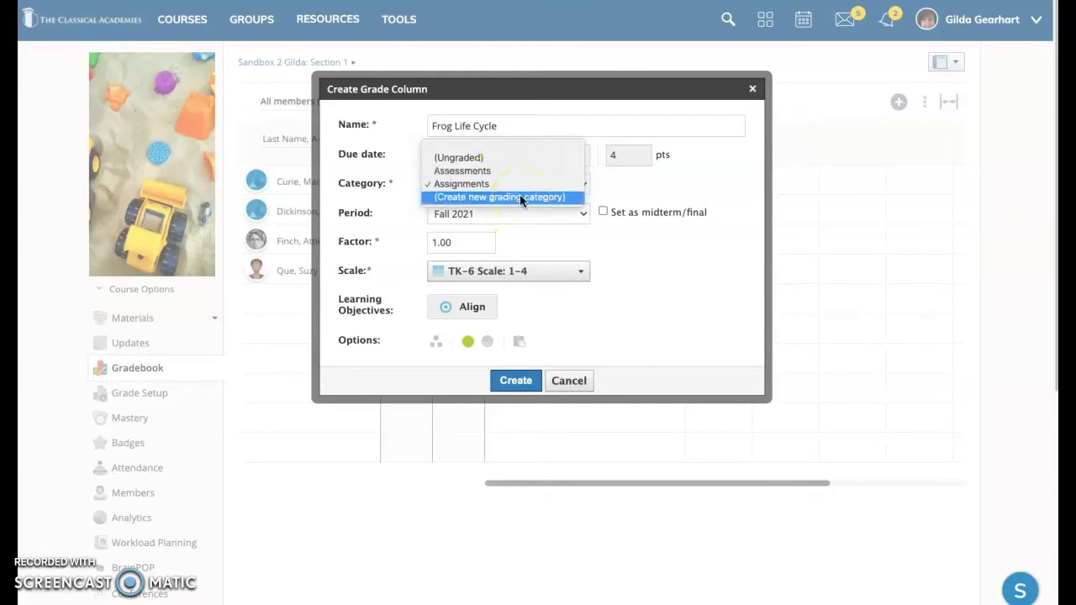
{"action": "left_click", "coordinate": [634, 252]}
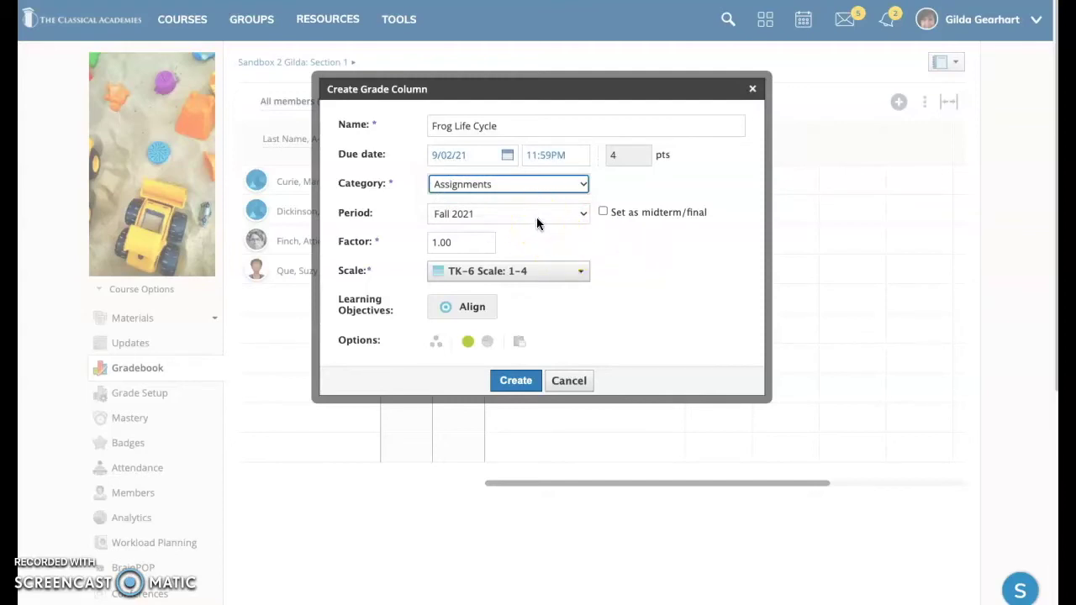
{"action": "left_click", "coordinate": [584, 219]}
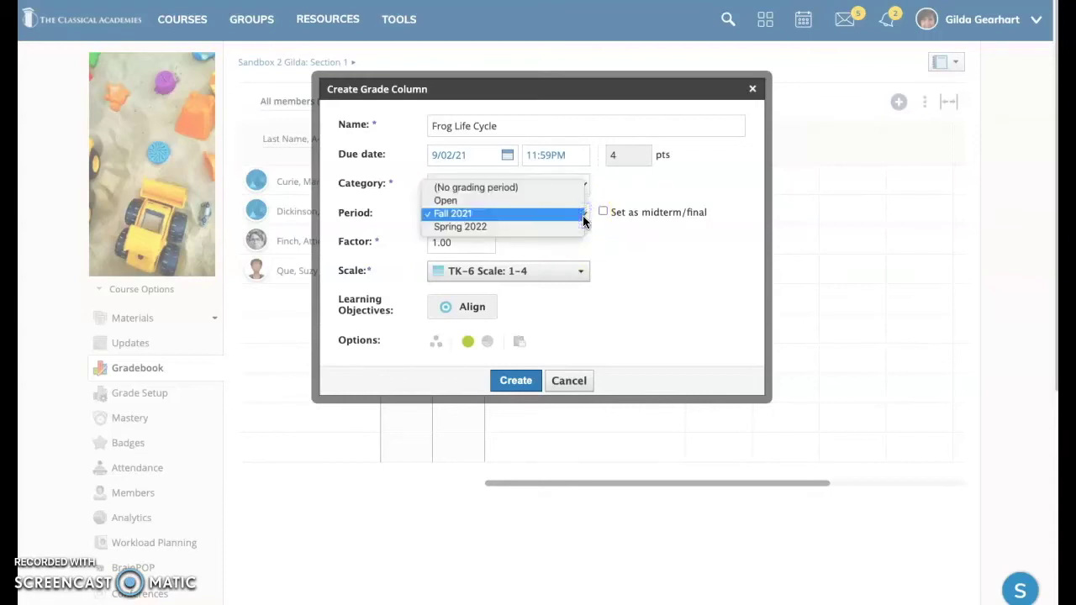
{"action": "left_click", "coordinate": [634, 260]}
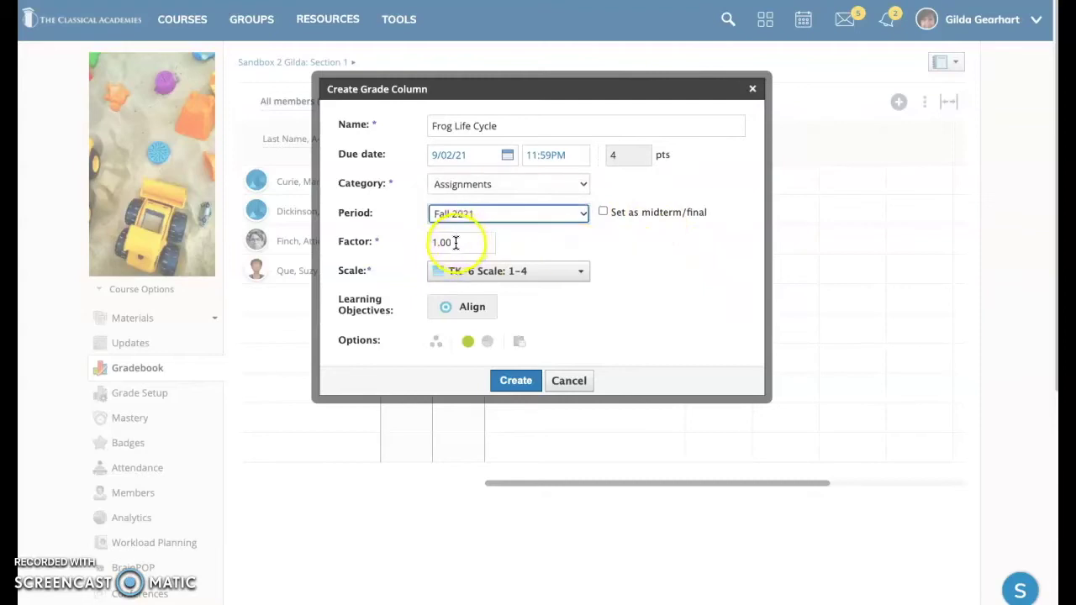
{"action": "left_click", "coordinate": [577, 277]}
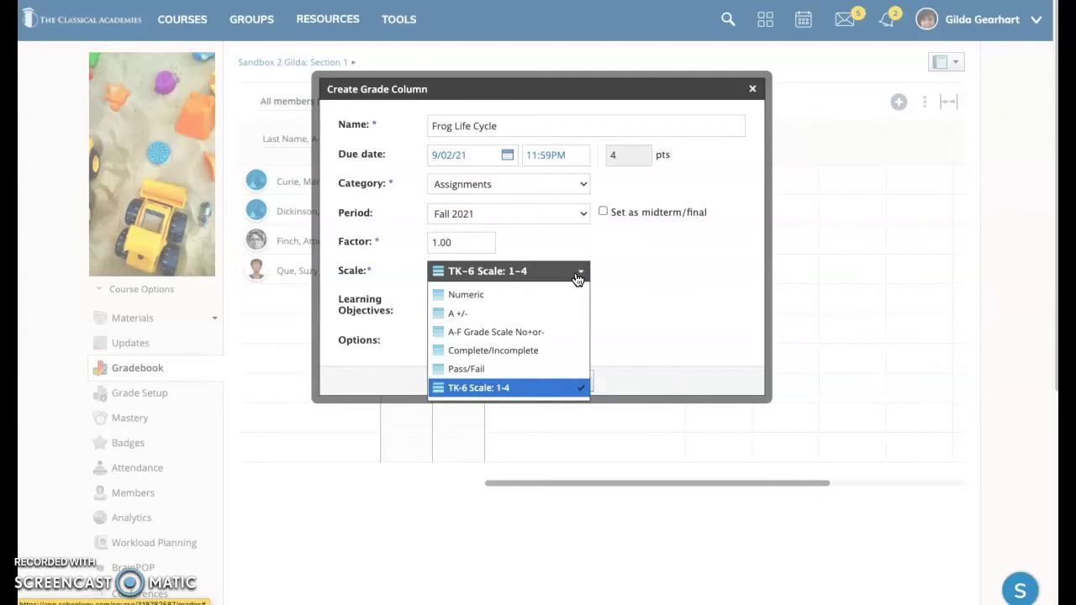
{"action": "left_click", "coordinate": [700, 289]}
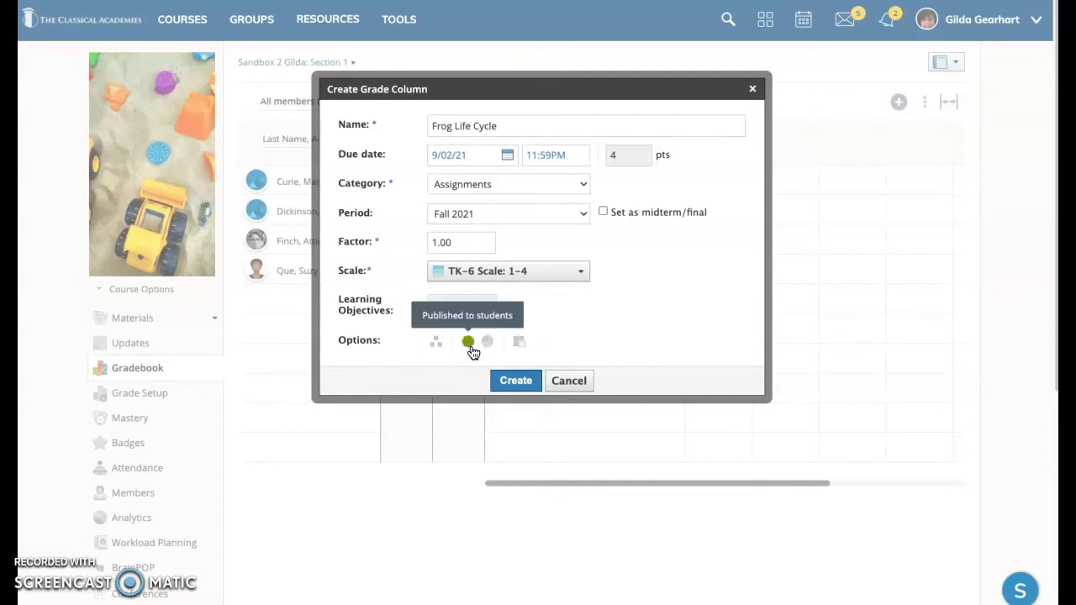
- Switch the Frog Life Cycle column to Unpublished and create it
{"action": "left_click", "coordinate": [469, 345]}
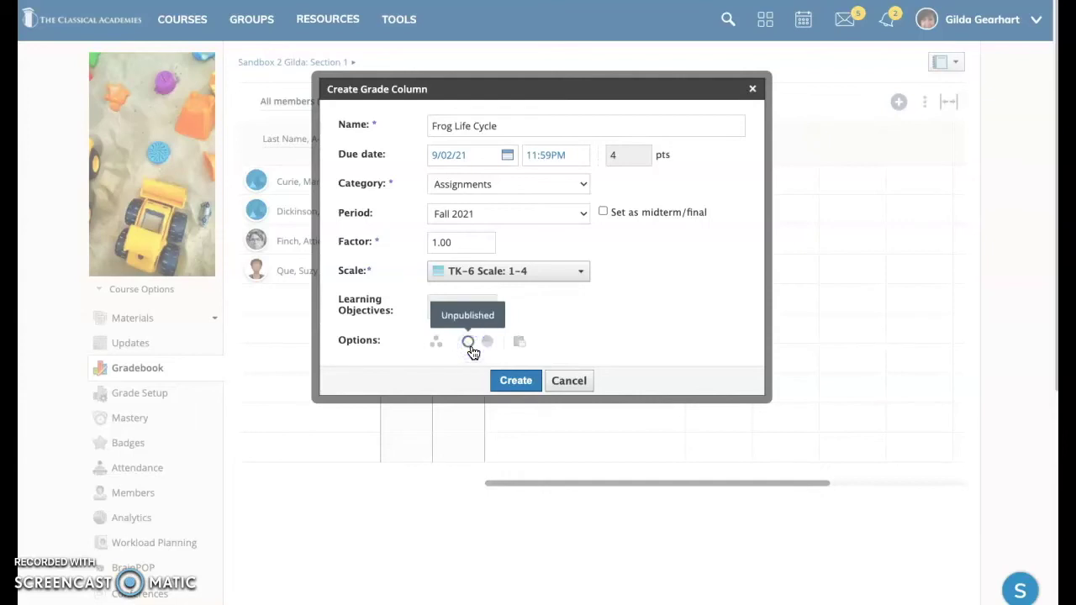
{"action": "left_click", "coordinate": [469, 358]}
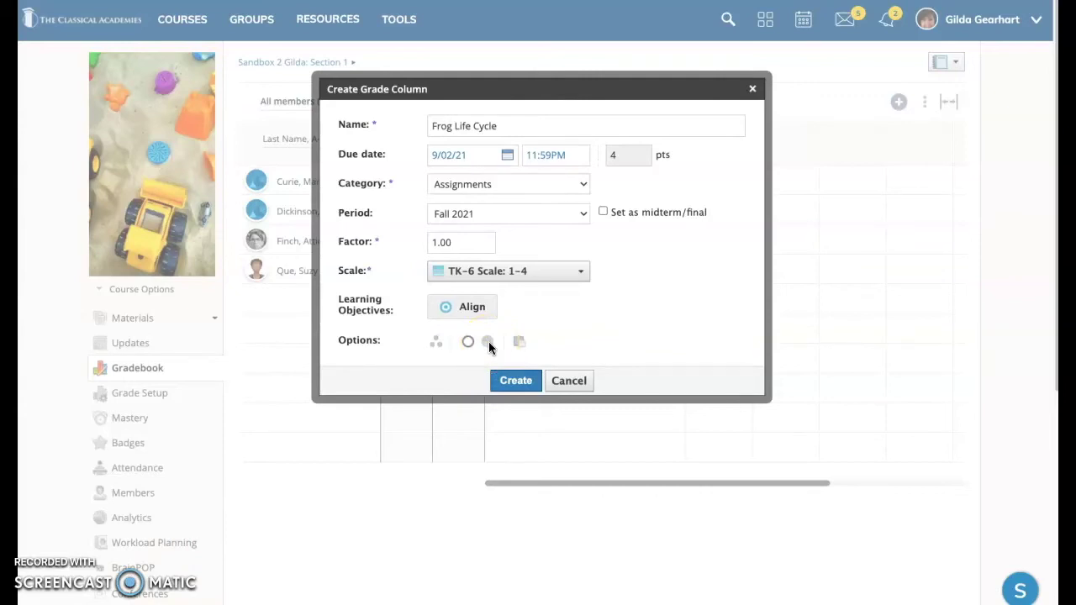
{"action": "left_click", "coordinate": [519, 342]}
{"action": "left_click", "coordinate": [516, 384]}
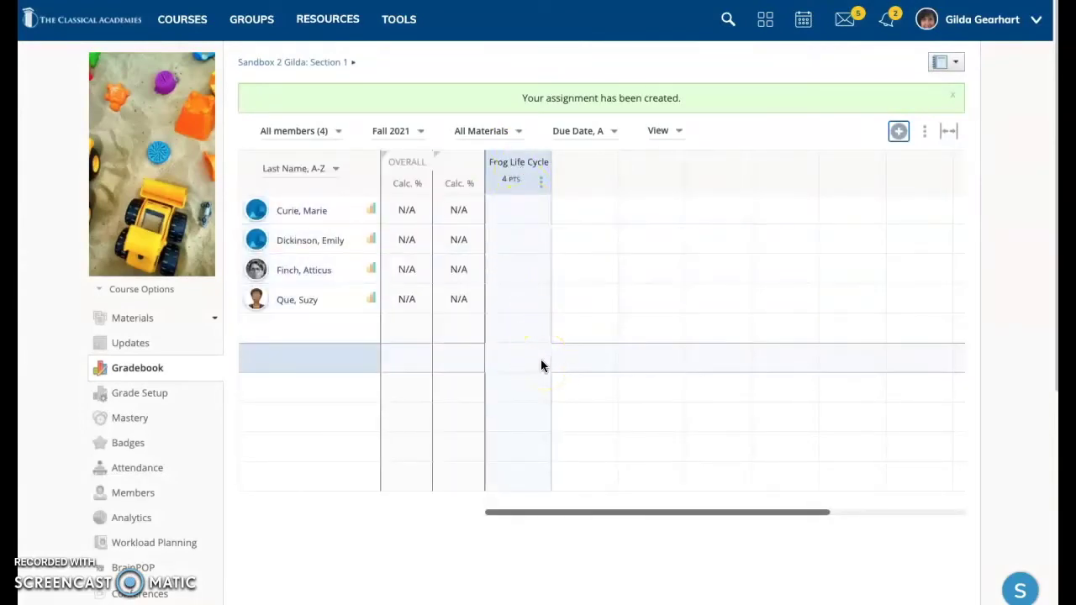
{"action": "mouse_move", "coordinate": [515, 162]}
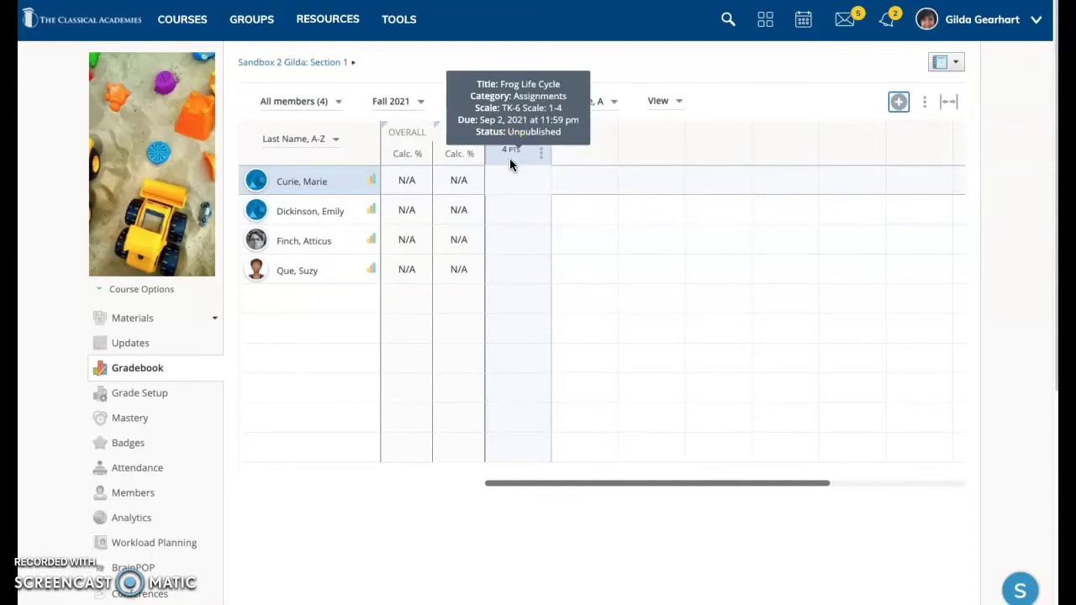
{"action": "left_click", "coordinate": [544, 170]}
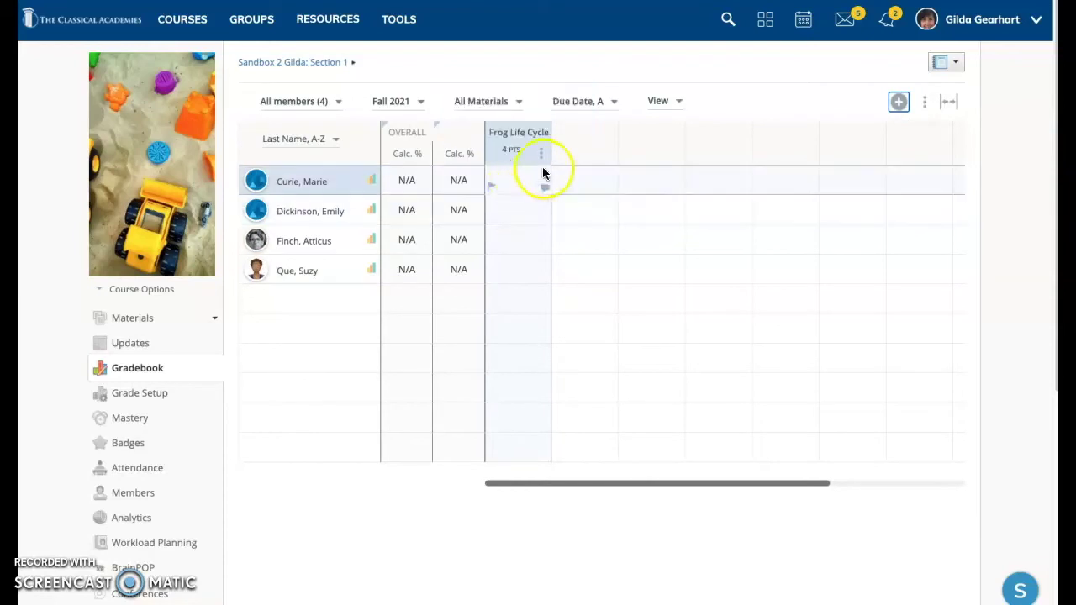
- Choose Set All Grades from the Frog Life Cycle column menu to enter one grade for everyone
{"action": "left_click", "coordinate": [542, 158]}
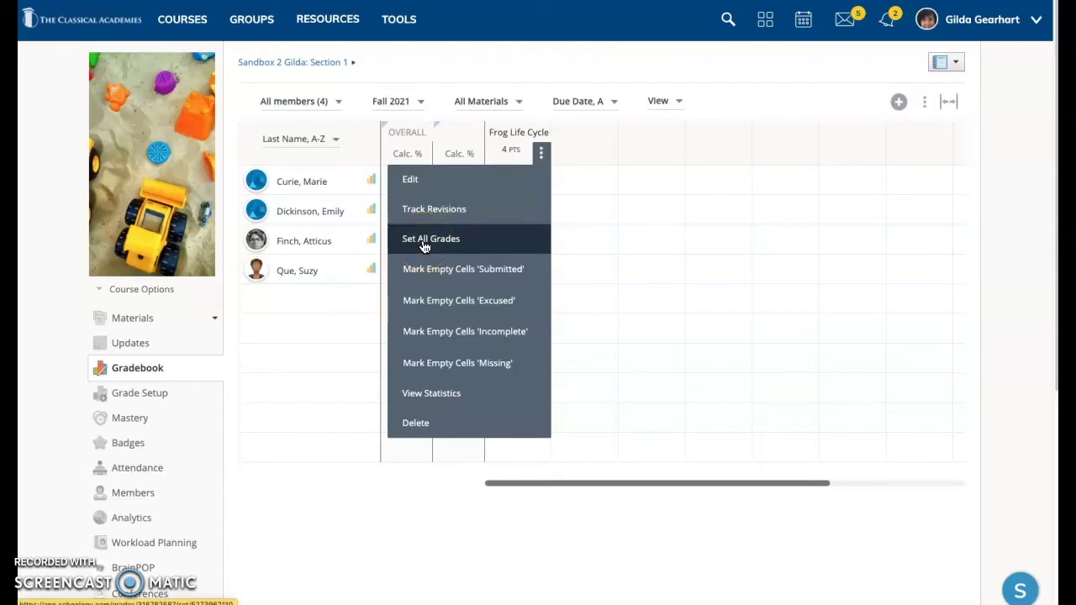
{"action": "left_click", "coordinate": [425, 242]}
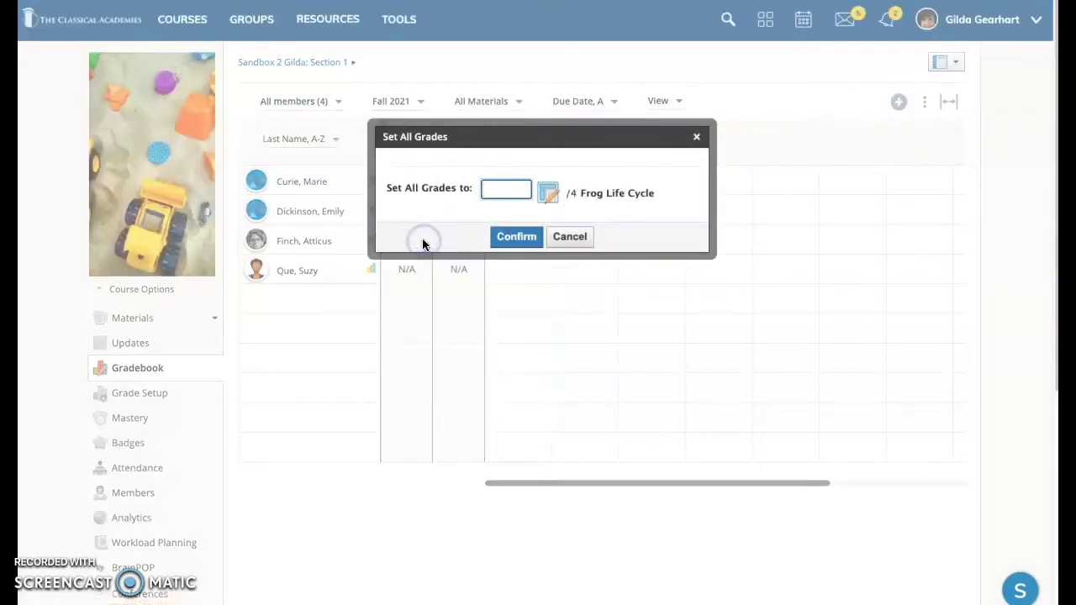
{"action": "left_click", "coordinate": [517, 189]}
{"action": "left_click", "coordinate": [582, 209]}
{"action": "left_click", "coordinate": [522, 191]}
- Apply grade 4 to all students, then change the third student's grade to 3
{"action": "type", "text": "4"}
{"action": "left_click", "coordinate": [512, 240]}
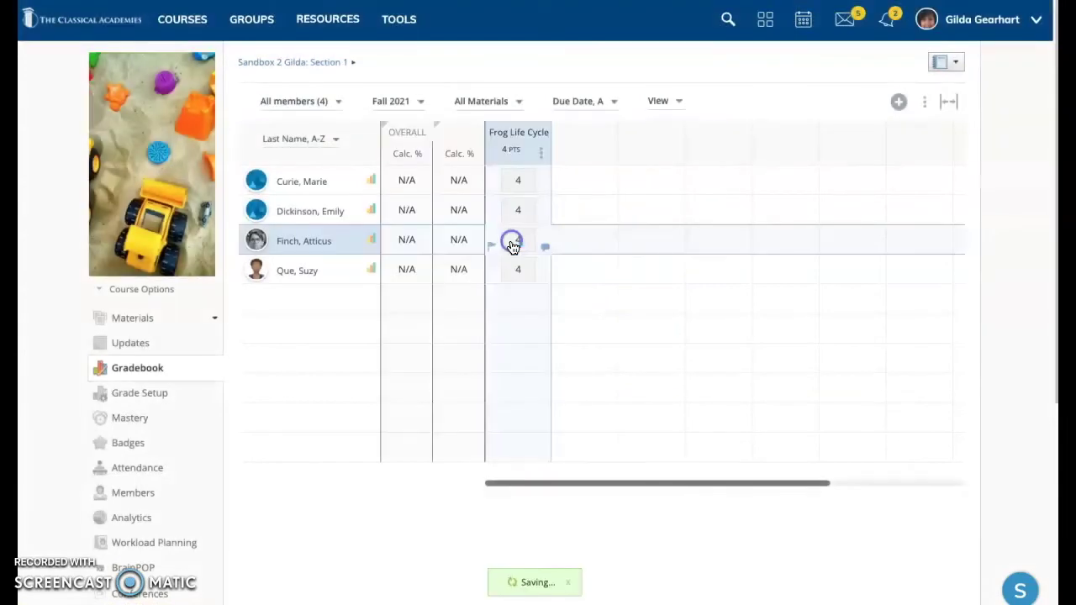
{"action": "left_click", "coordinate": [521, 242]}
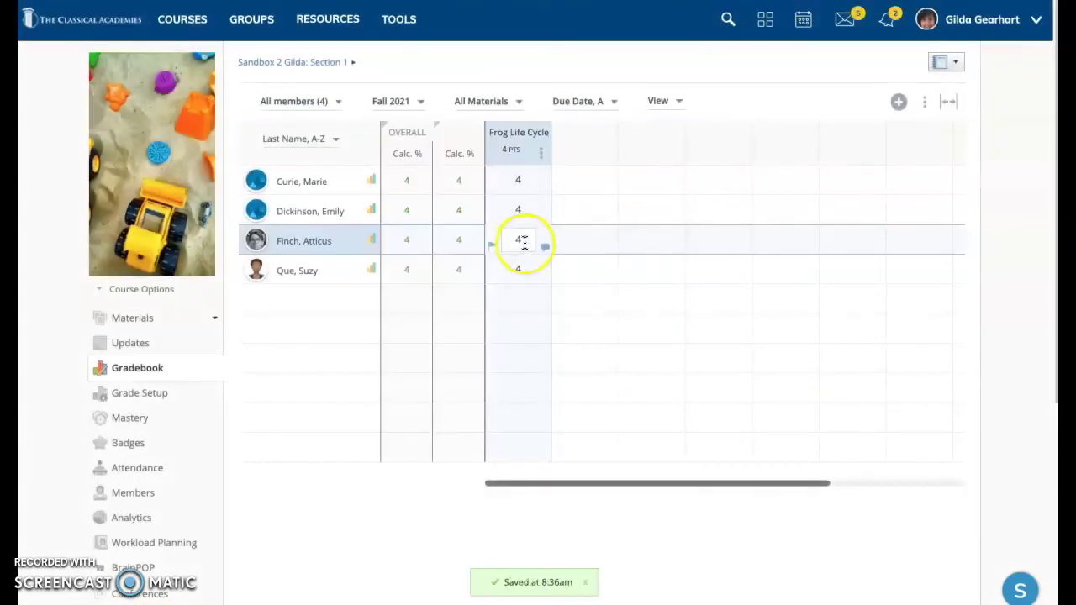
{"action": "type", "text": "3"}
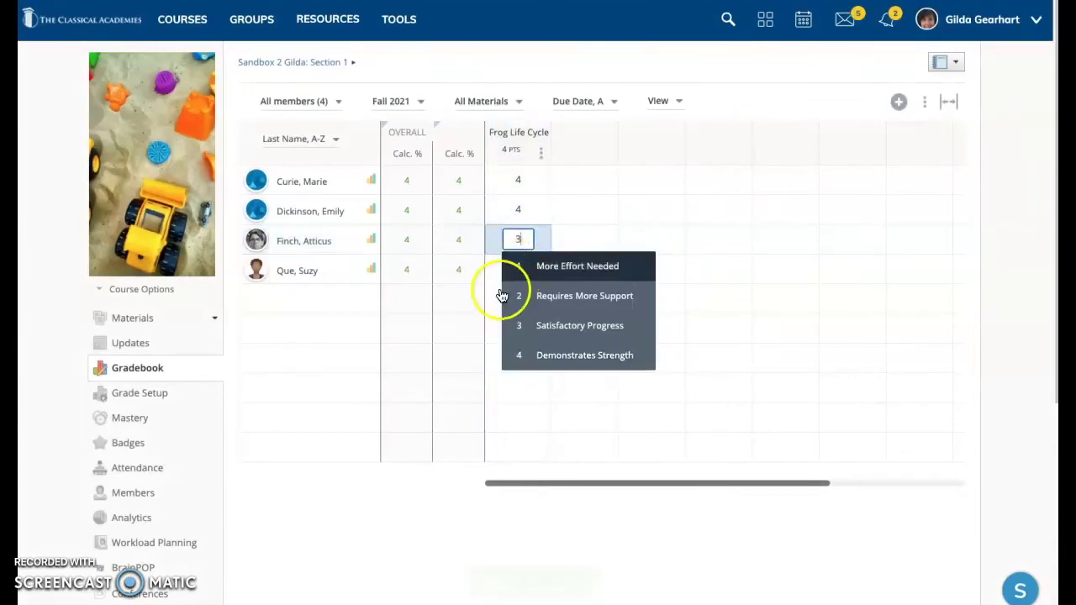
{"action": "left_click", "coordinate": [461, 322]}
- Change the fourth student's grade to 2 and clear the second student's grade
{"action": "left_click", "coordinate": [521, 266]}
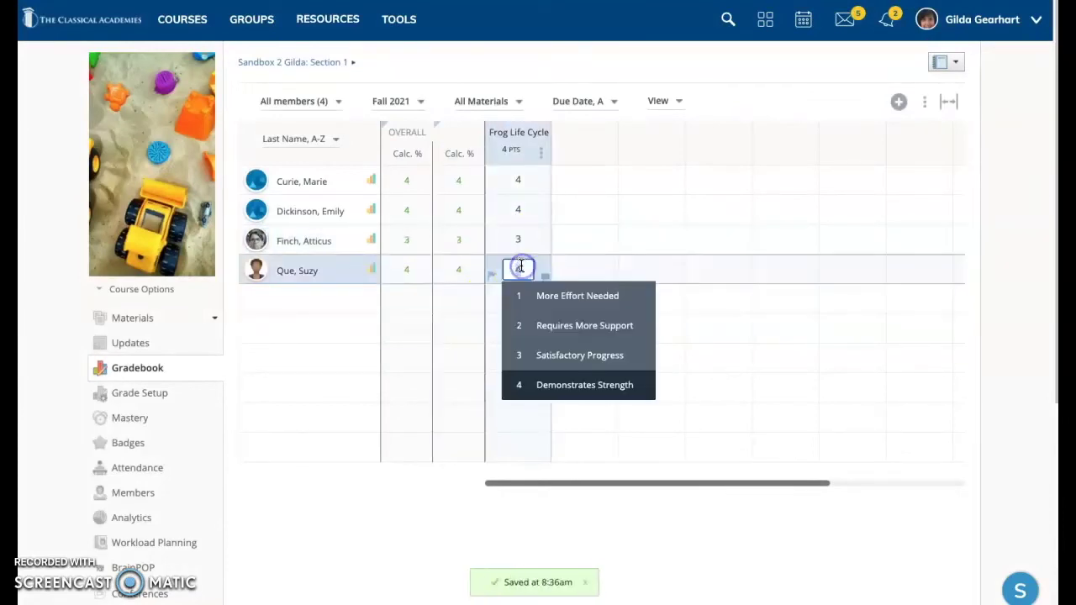
{"action": "type", "text": "2"}
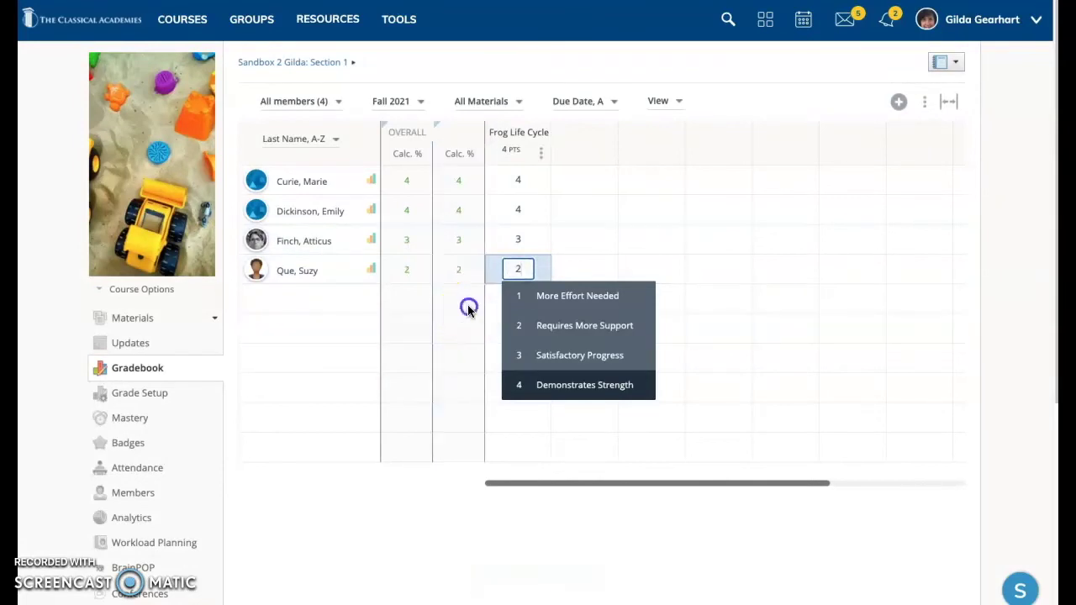
{"action": "left_click", "coordinate": [526, 211]}
{"action": "key", "text": "BackSpace"}
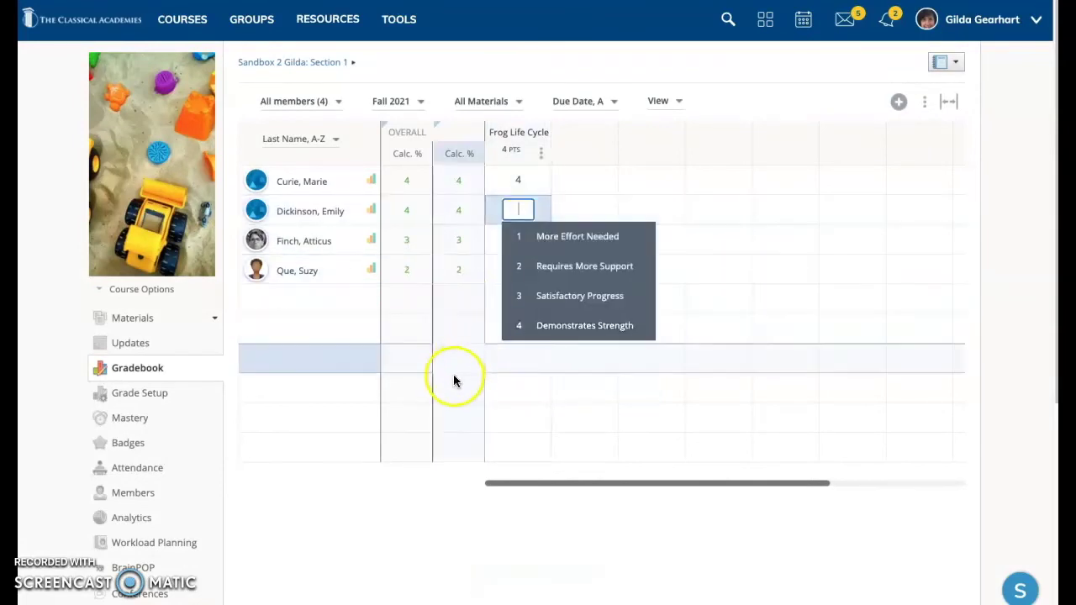
{"action": "left_click", "coordinate": [462, 530]}
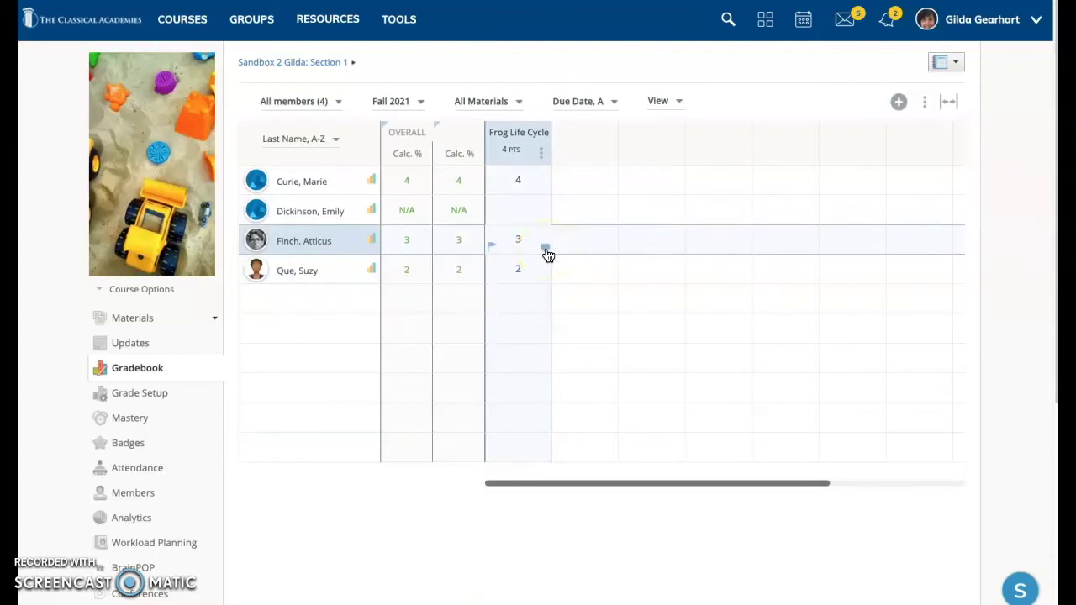
- Open the third student's grade comment popup, then close it without saving a comment
{"action": "left_click", "coordinate": [546, 253]}
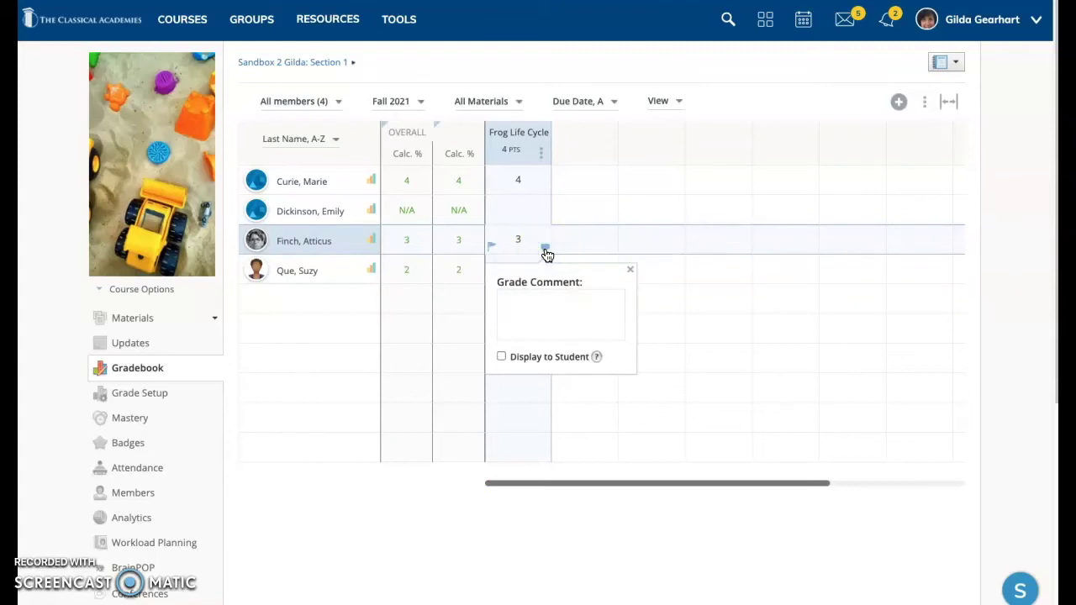
{"action": "left_click", "coordinate": [524, 285]}
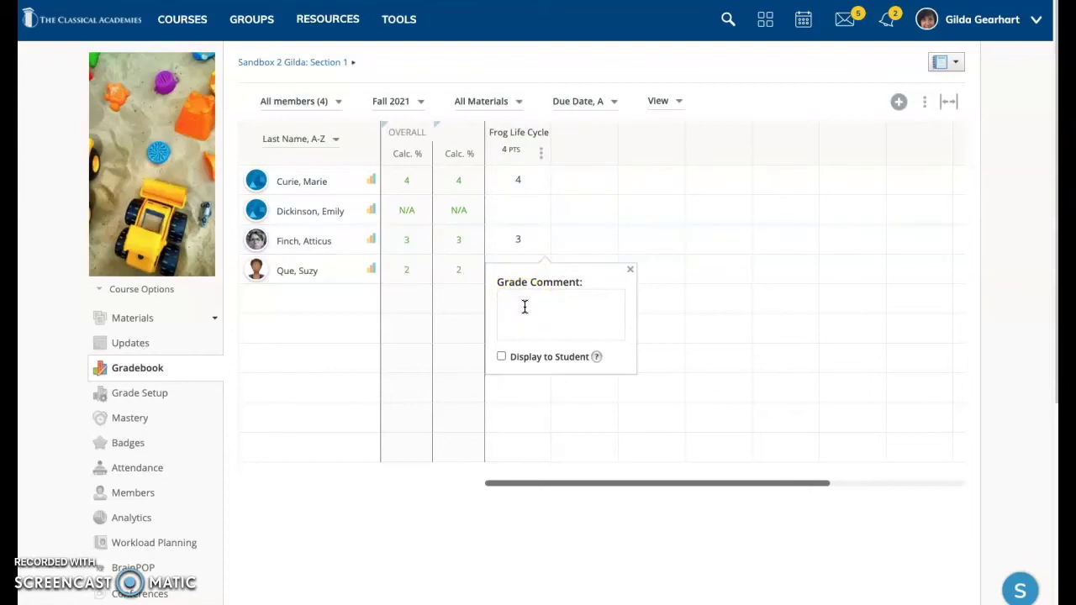
{"action": "left_click_drag", "start_coordinate": [517, 323], "coordinate": [492, 376]}
{"action": "left_click", "coordinate": [519, 336]}
{"action": "left_click", "coordinate": [94, 473]}
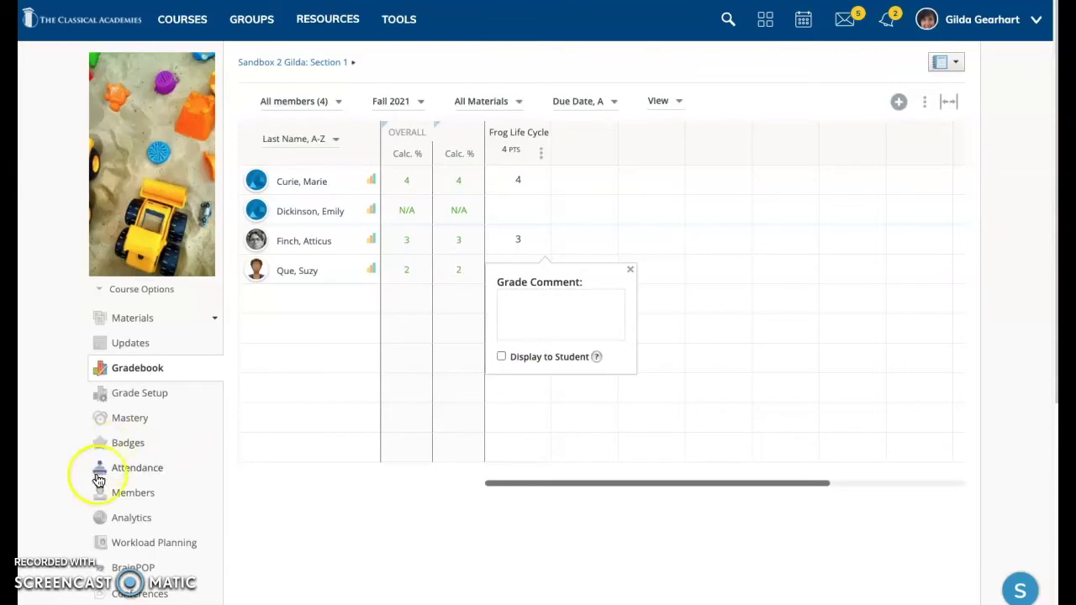
{"action": "left_click", "coordinate": [519, 389]}
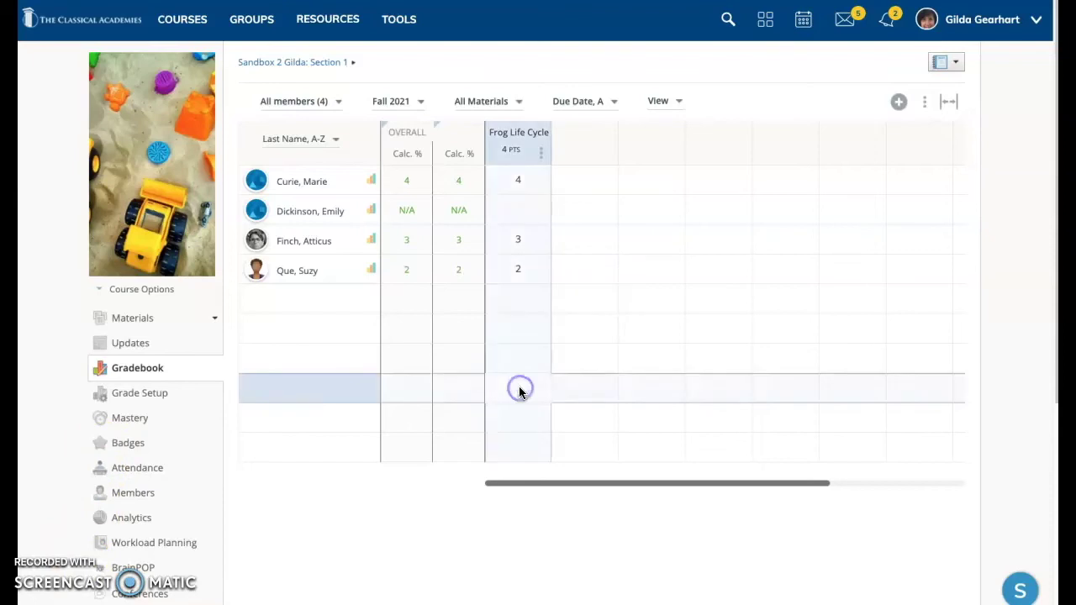
- Mark the fourth student's Frog Life Cycle grade with the Submitted exception instead of 2
{"action": "left_click", "coordinate": [513, 269]}
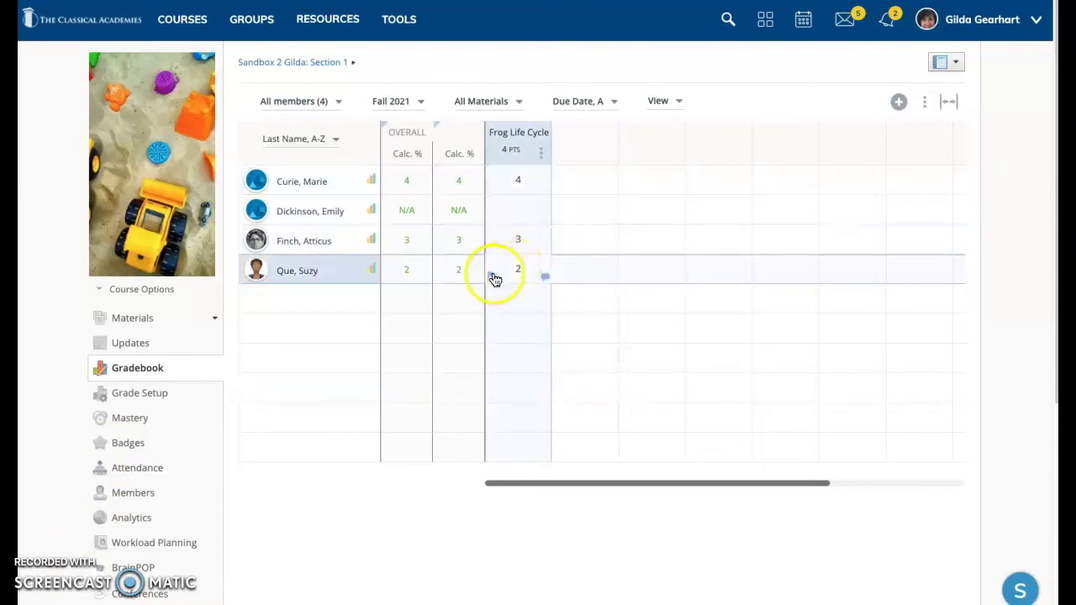
{"action": "left_click", "coordinate": [493, 278]}
{"action": "left_click", "coordinate": [493, 278]}
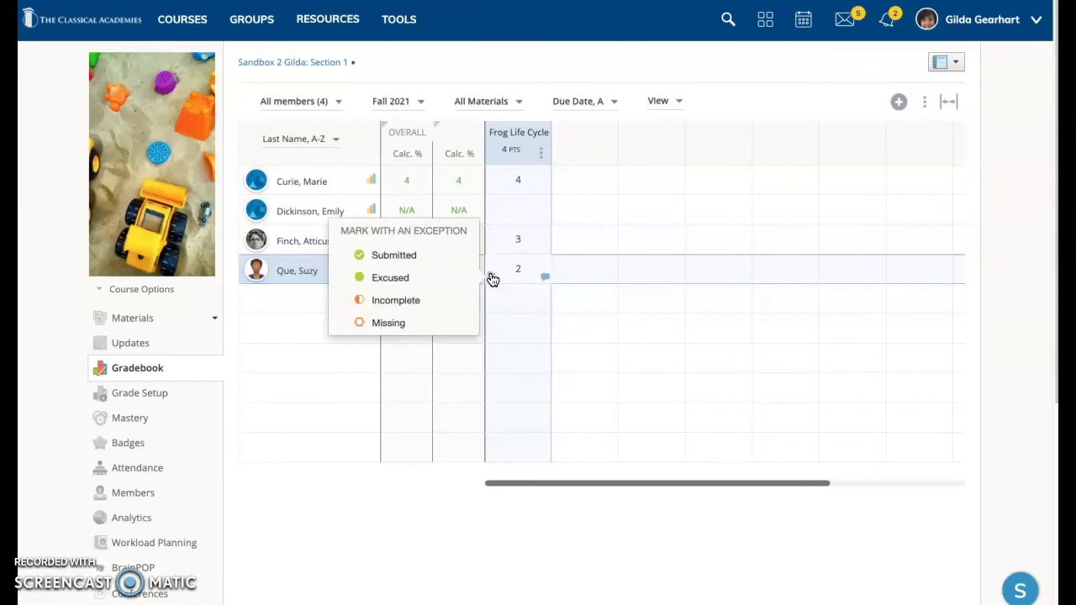
{"action": "left_click", "coordinate": [393, 262]}
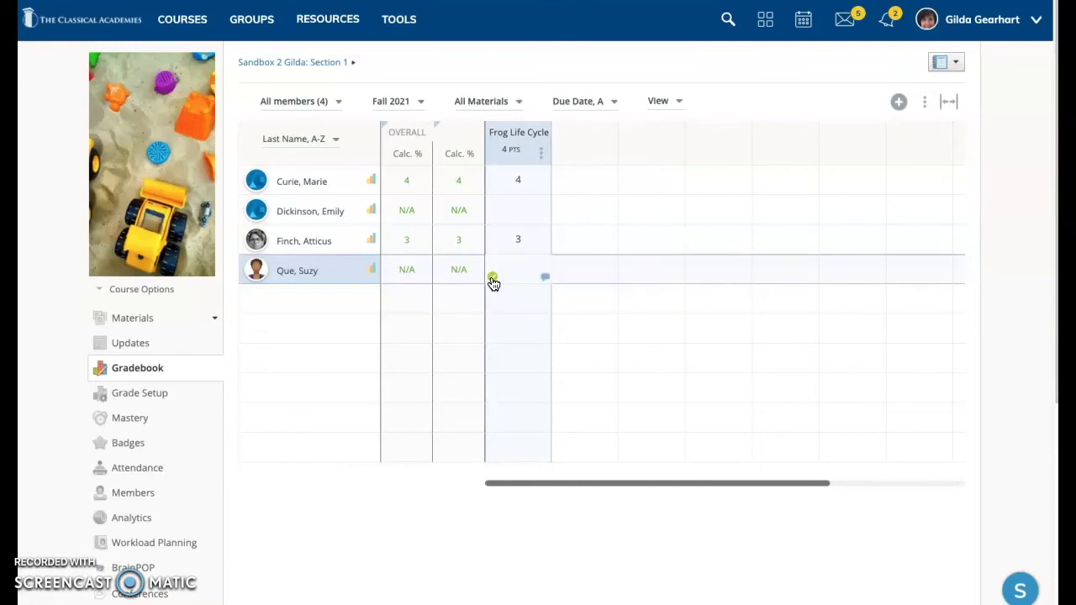
{"action": "left_click", "coordinate": [492, 278]}
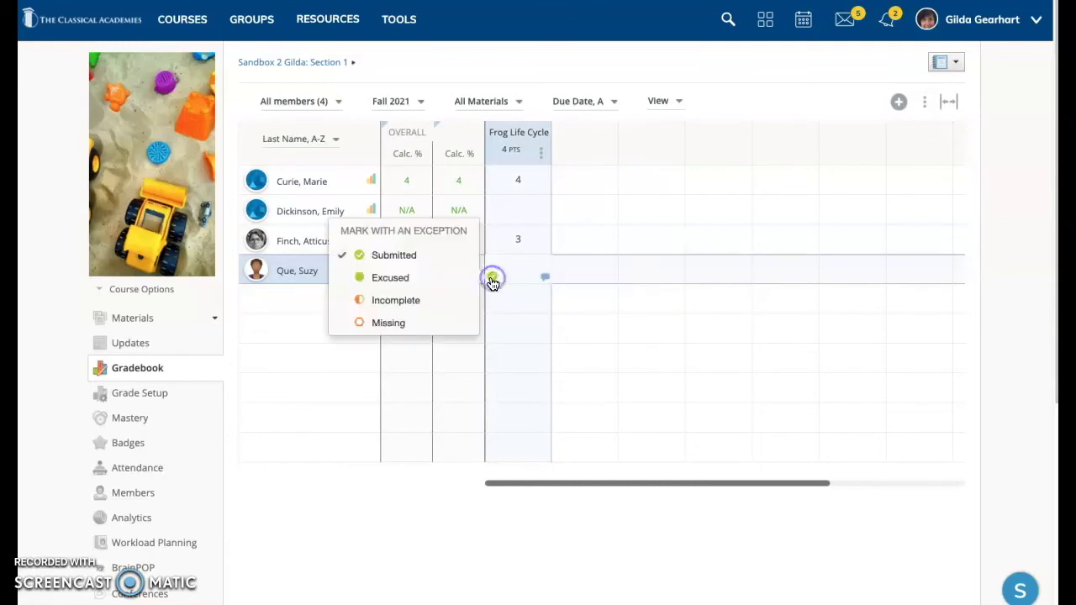
{"action": "left_click", "coordinate": [414, 282]}
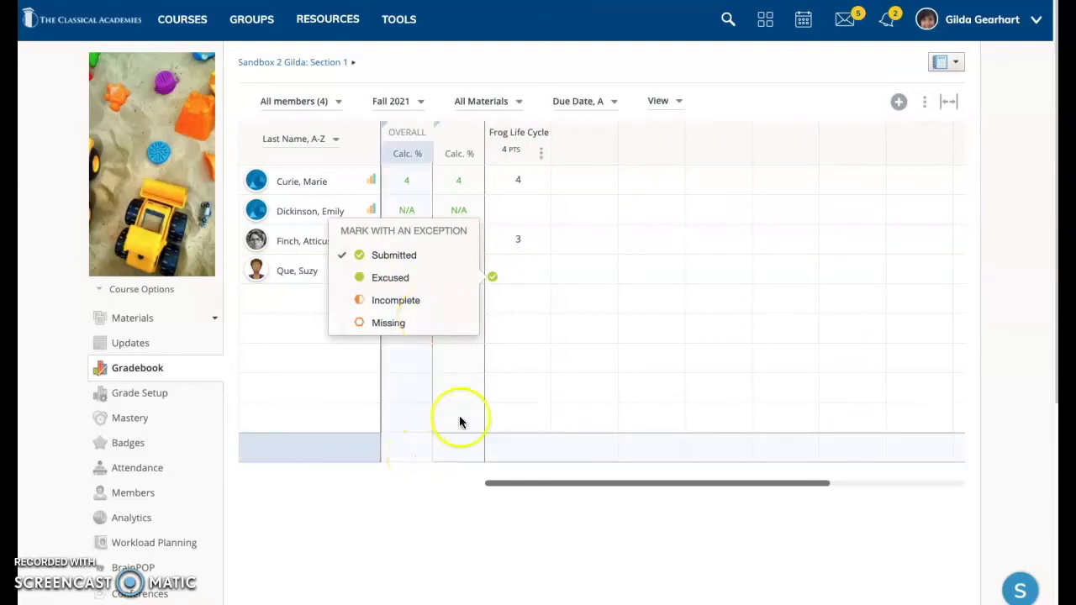
{"action": "left_click", "coordinate": [278, 394]}
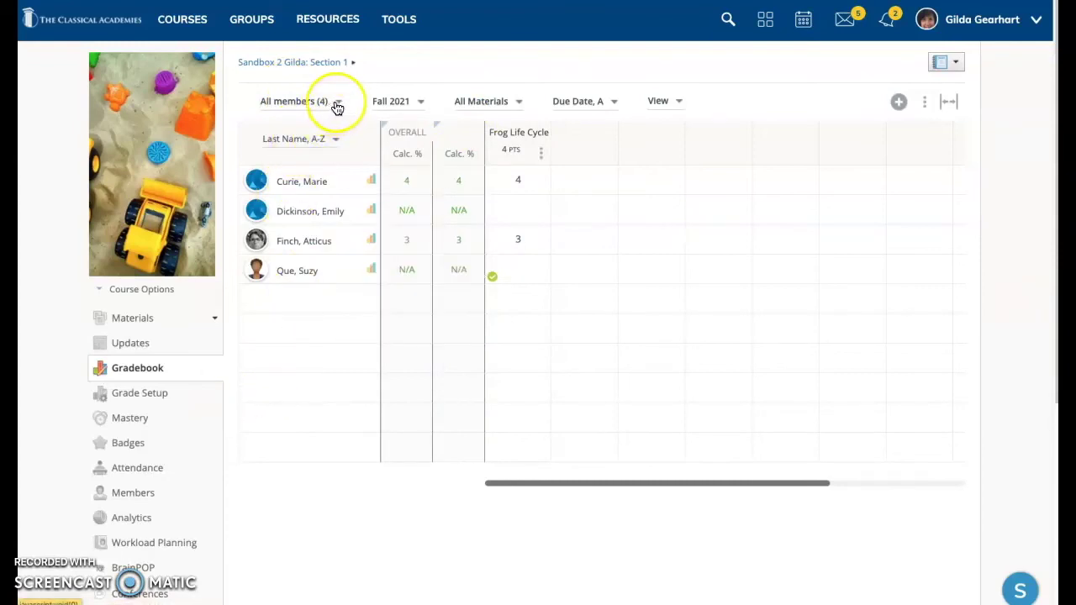
- View the Tue 03 section's gradebook, switch back to Tue 04, and open the Last Name, A-Z sort
{"action": "left_click", "coordinate": [336, 141]}
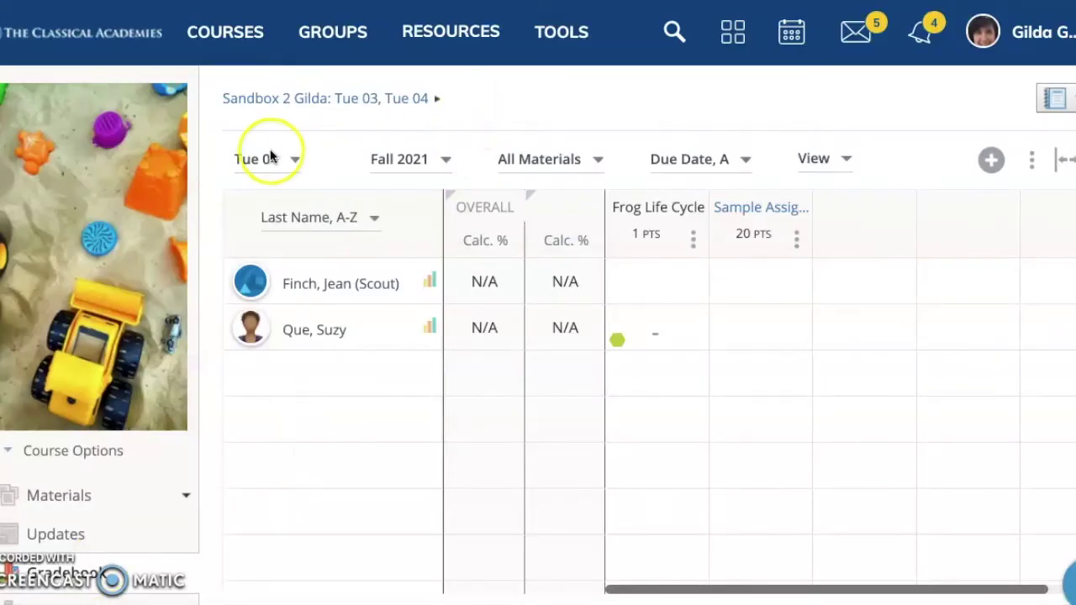
{"action": "left_click", "coordinate": [294, 159]}
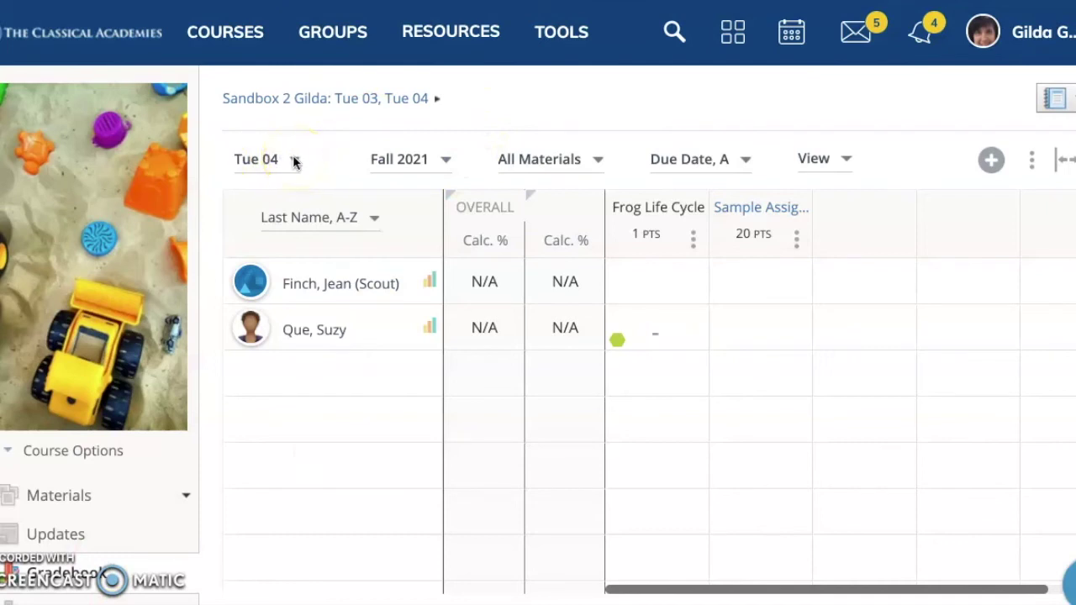
{"action": "left_click", "coordinate": [294, 160]}
{"action": "left_click", "coordinate": [284, 207]}
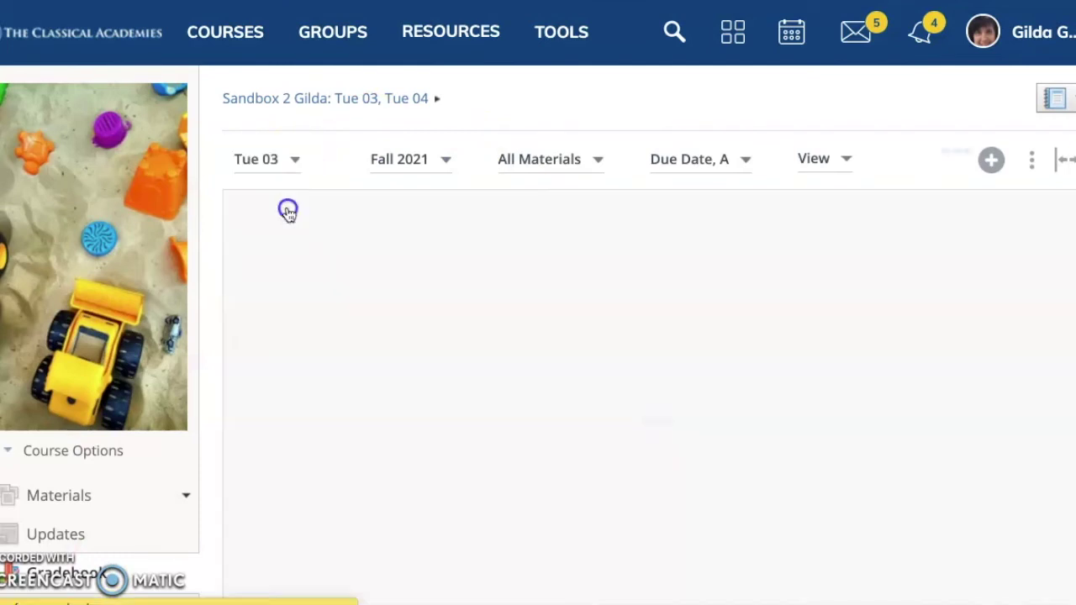
{"action": "left_click", "coordinate": [294, 159]}
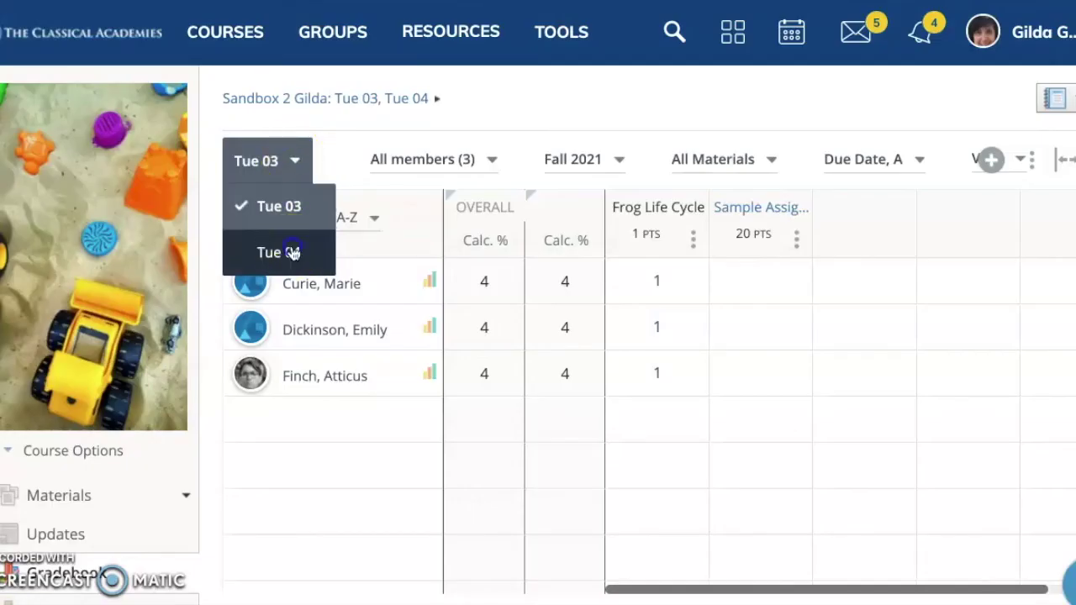
{"action": "left_click", "coordinate": [291, 252]}
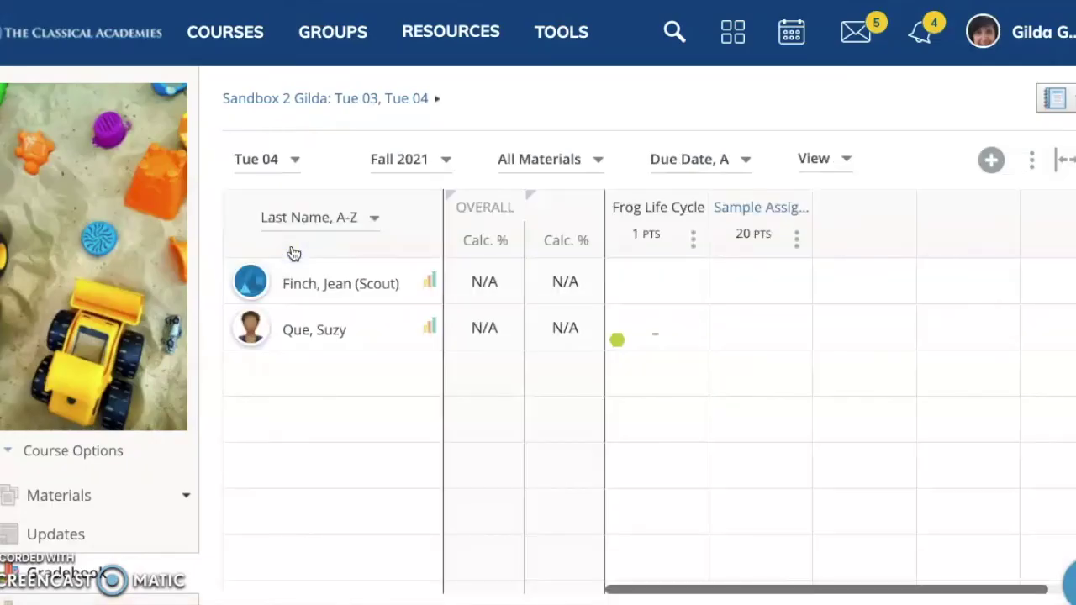
{"action": "left_click", "coordinate": [290, 172]}
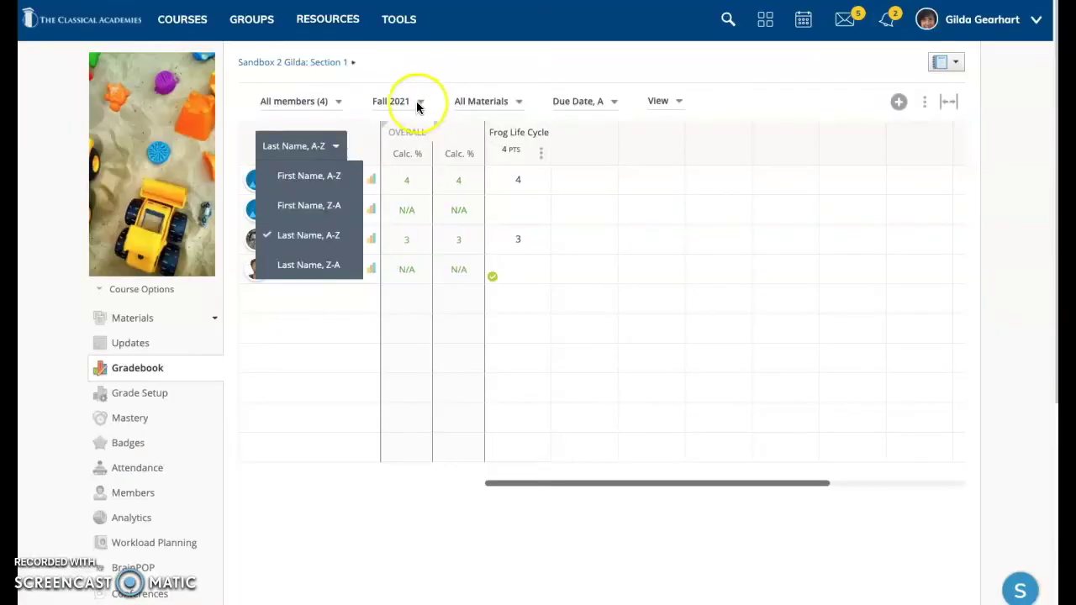
- Close the sort options and check the Fall 2021 and All Materials filters without changing them
{"action": "left_click", "coordinate": [416, 101]}
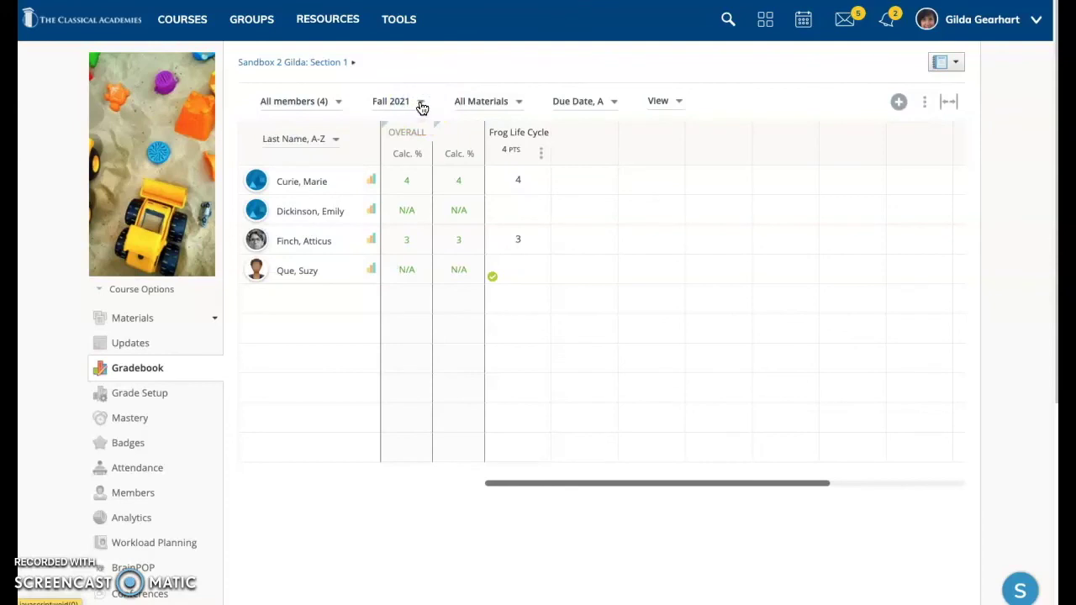
{"action": "left_click", "coordinate": [419, 105]}
{"action": "left_click", "coordinate": [431, 222]}
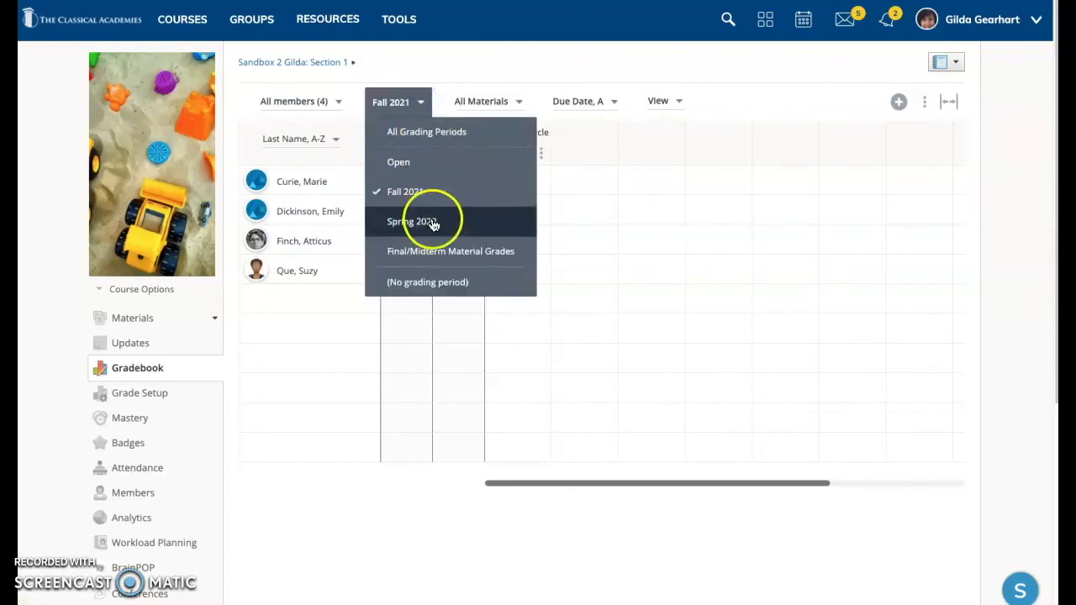
{"action": "left_click", "coordinate": [485, 58]}
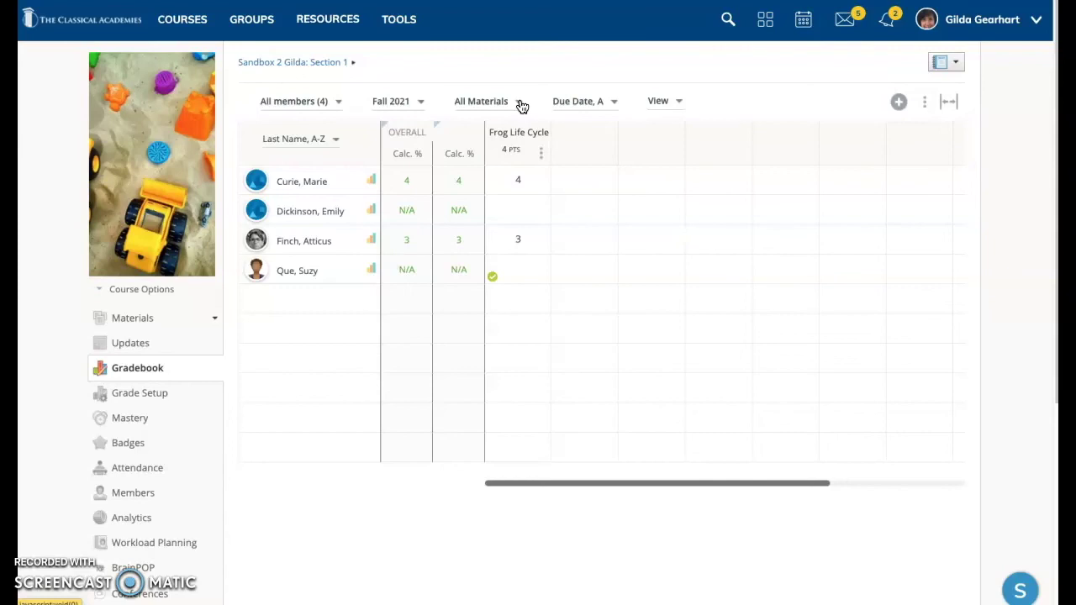
{"action": "left_click", "coordinate": [520, 104]}
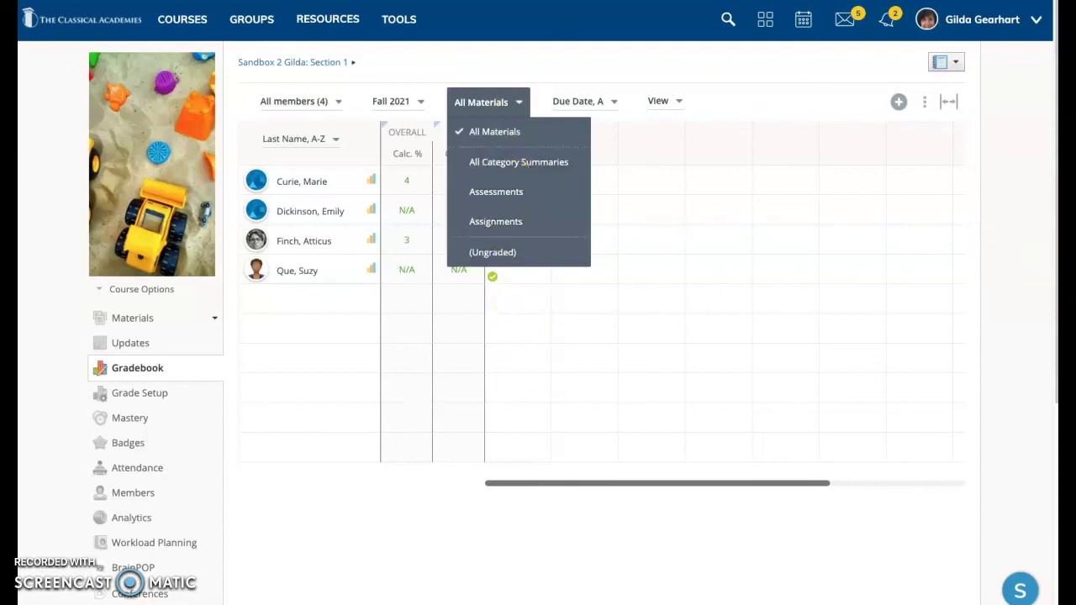
{"action": "left_click", "coordinate": [425, 561]}
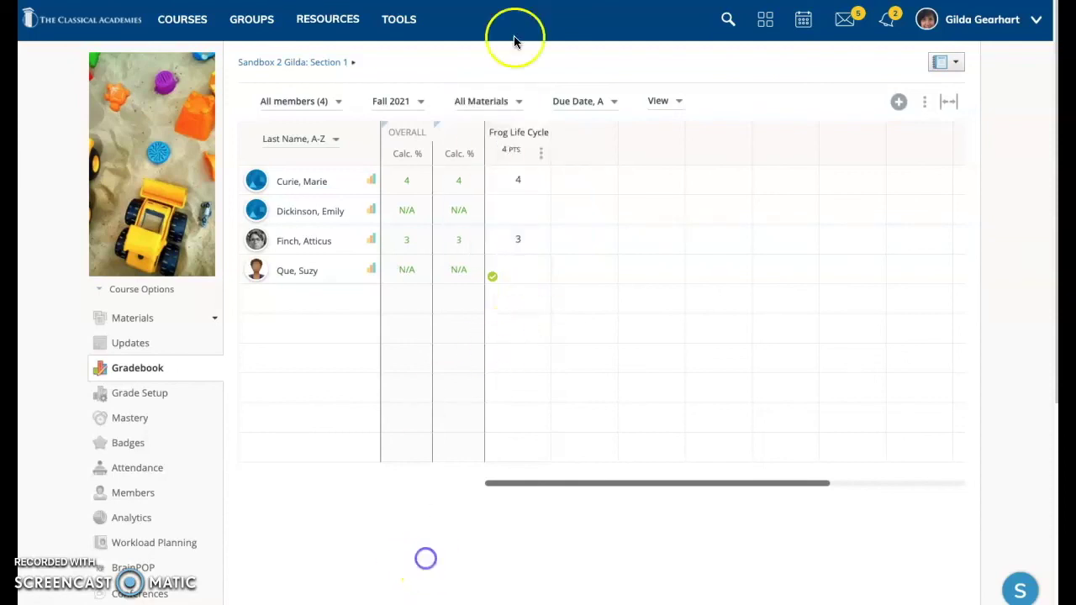
{"action": "left_click", "coordinate": [613, 104]}
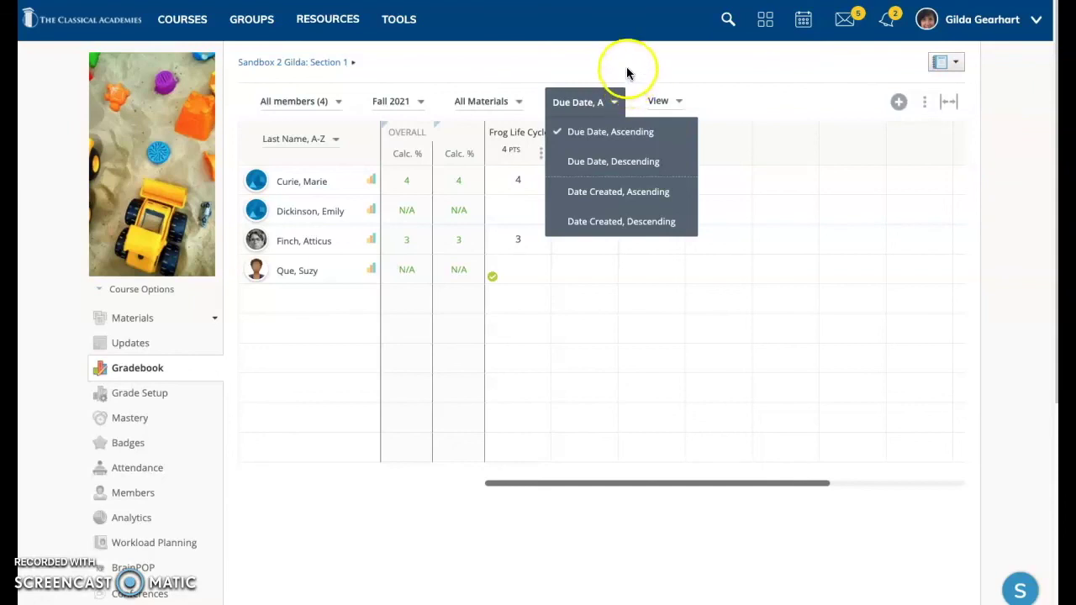
{"action": "left_click", "coordinate": [626, 73]}
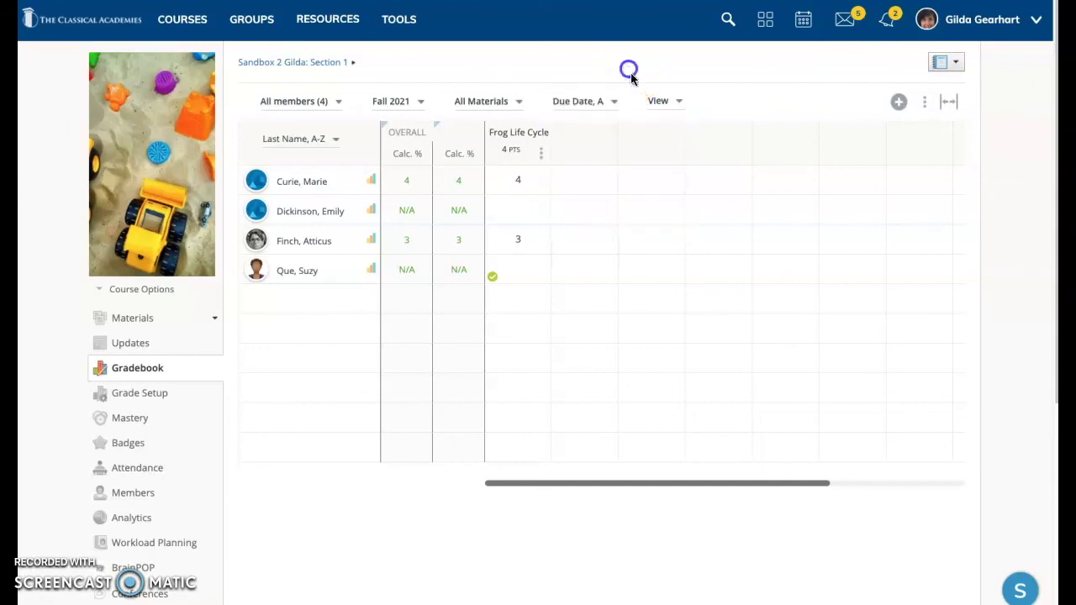
{"action": "left_click", "coordinate": [678, 105]}
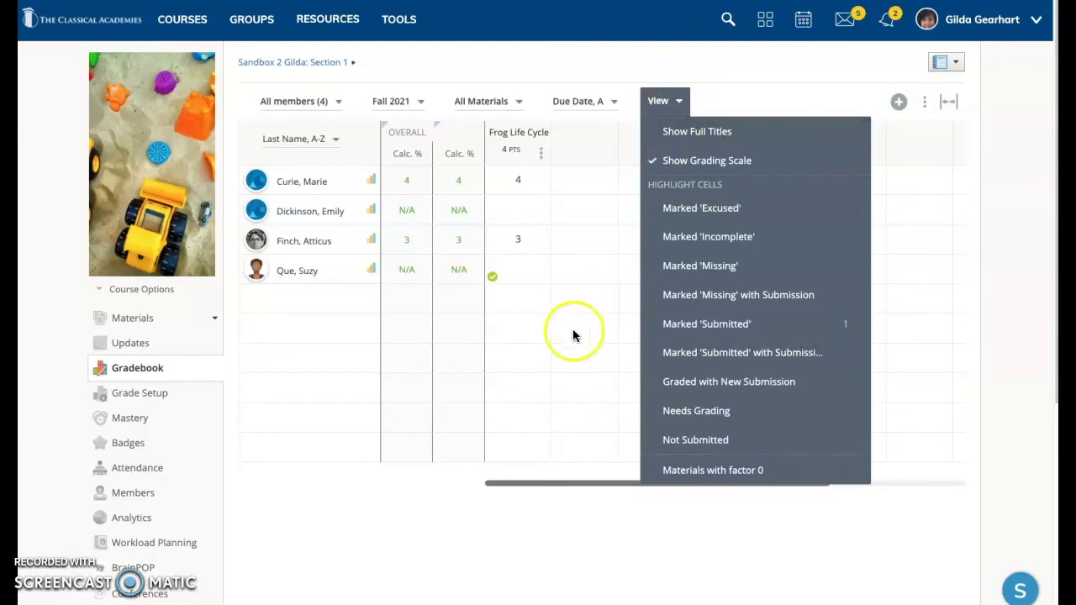
{"action": "left_click", "coordinate": [845, 56]}
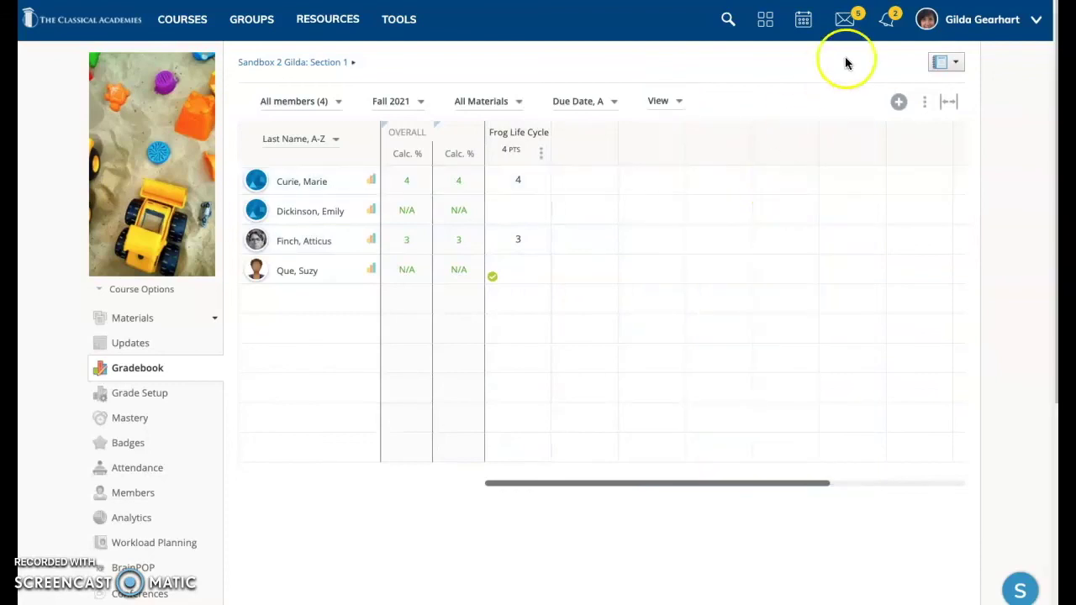
- Check the + add-material choices, then open the three-dot print, export and import menu
{"action": "left_click", "coordinate": [897, 104]}
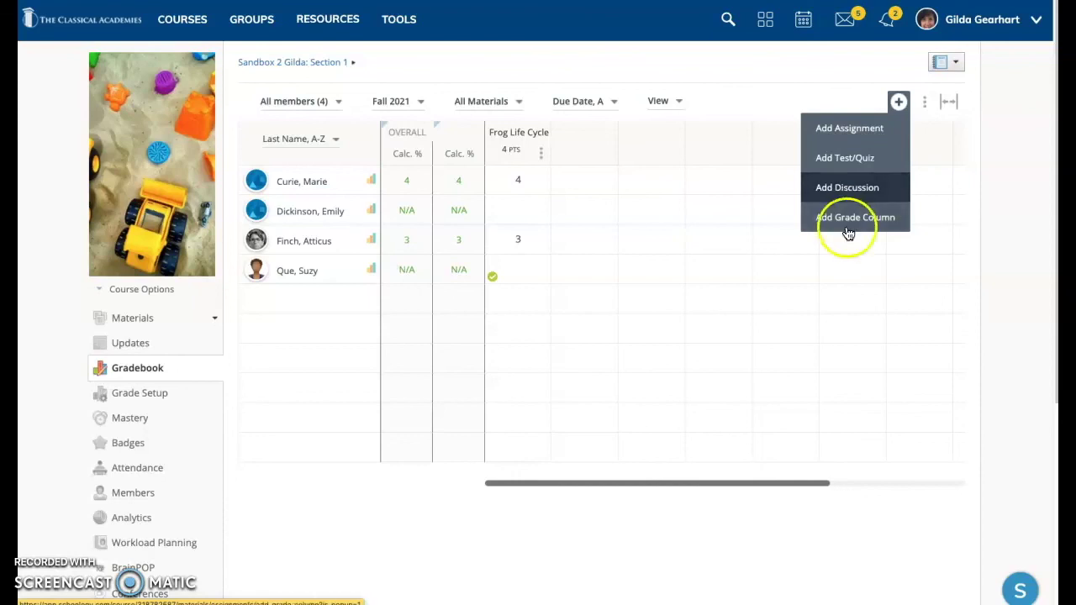
{"action": "left_click", "coordinate": [889, 53]}
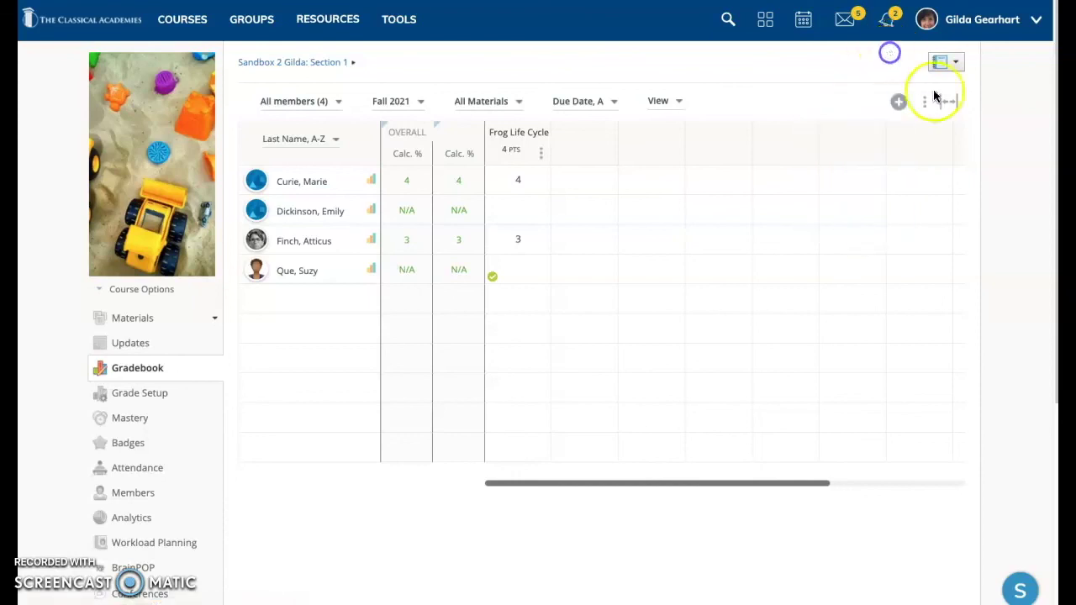
{"action": "left_click", "coordinate": [924, 105]}
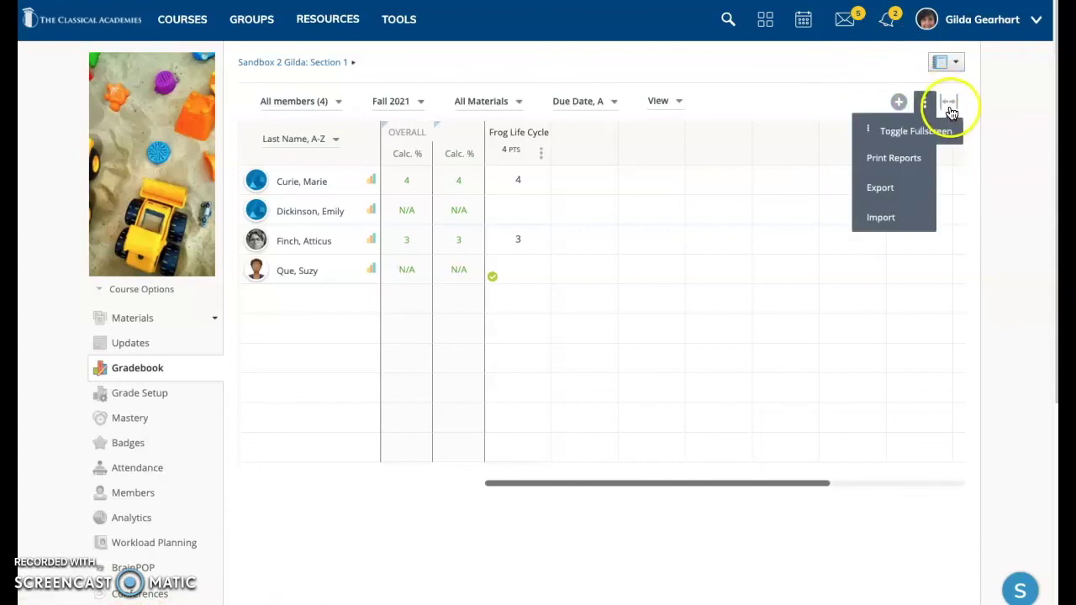
- Close the three-dot menu and toggle the gradebook into full screen and back out
{"action": "left_click", "coordinate": [950, 96]}
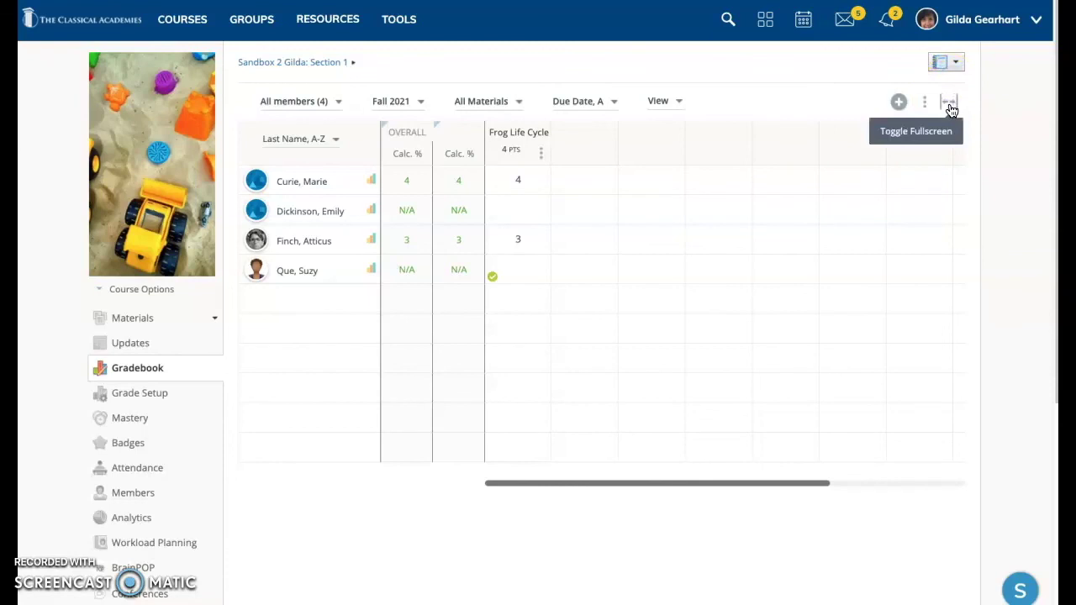
{"action": "left_click", "coordinate": [950, 106]}
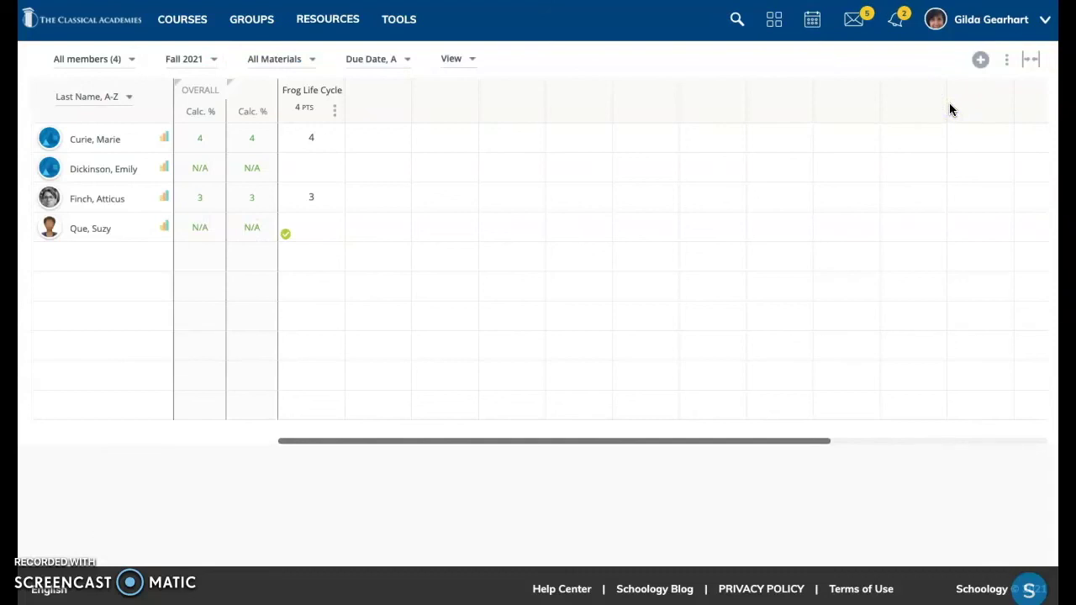
{"action": "left_click", "coordinate": [1030, 59]}
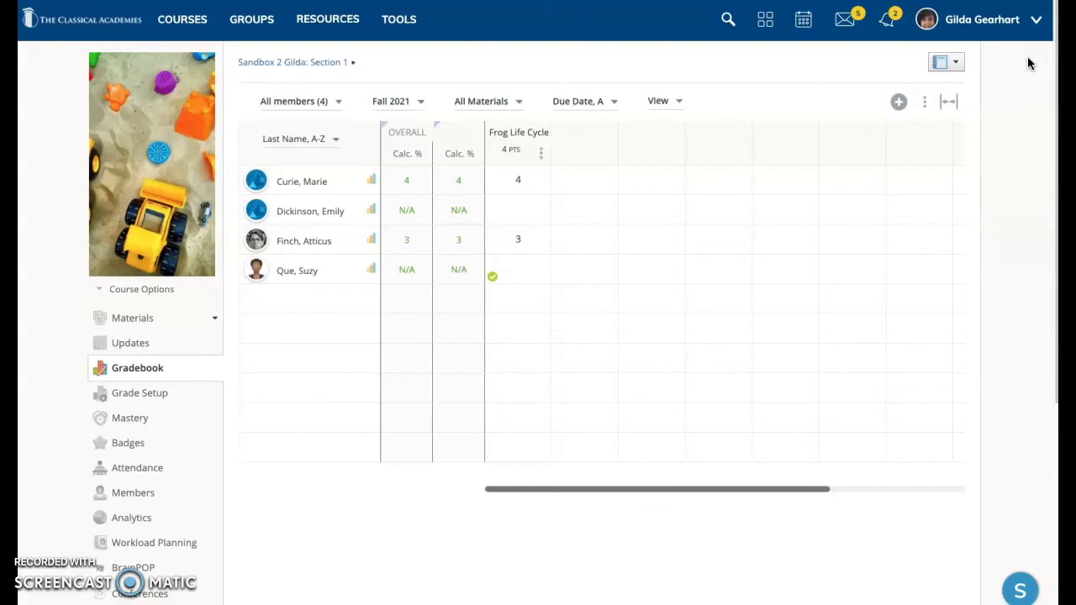
{"action": "left_click", "coordinate": [245, 547]}
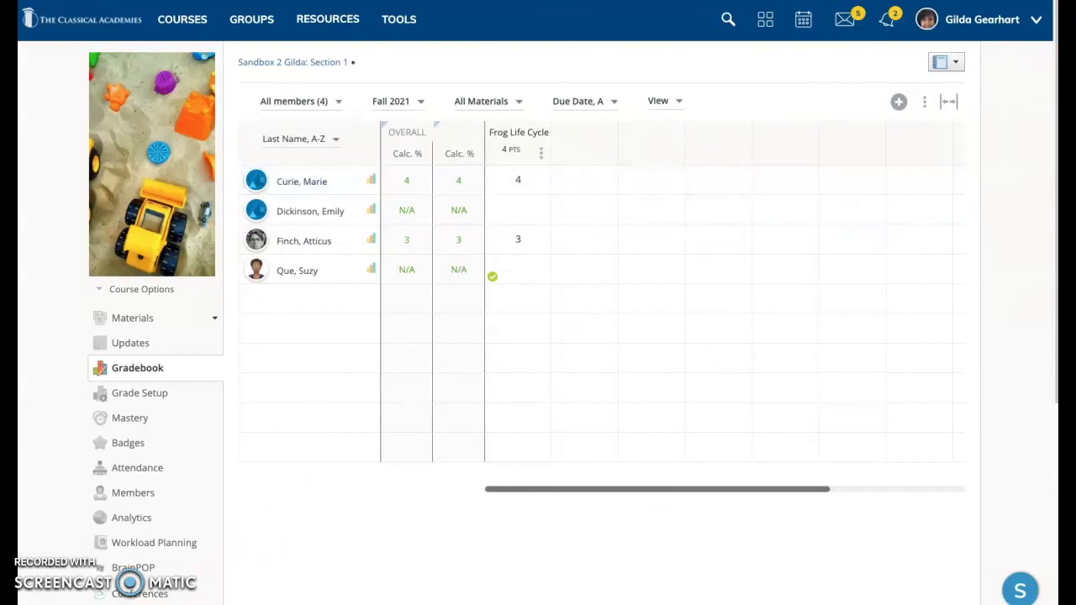